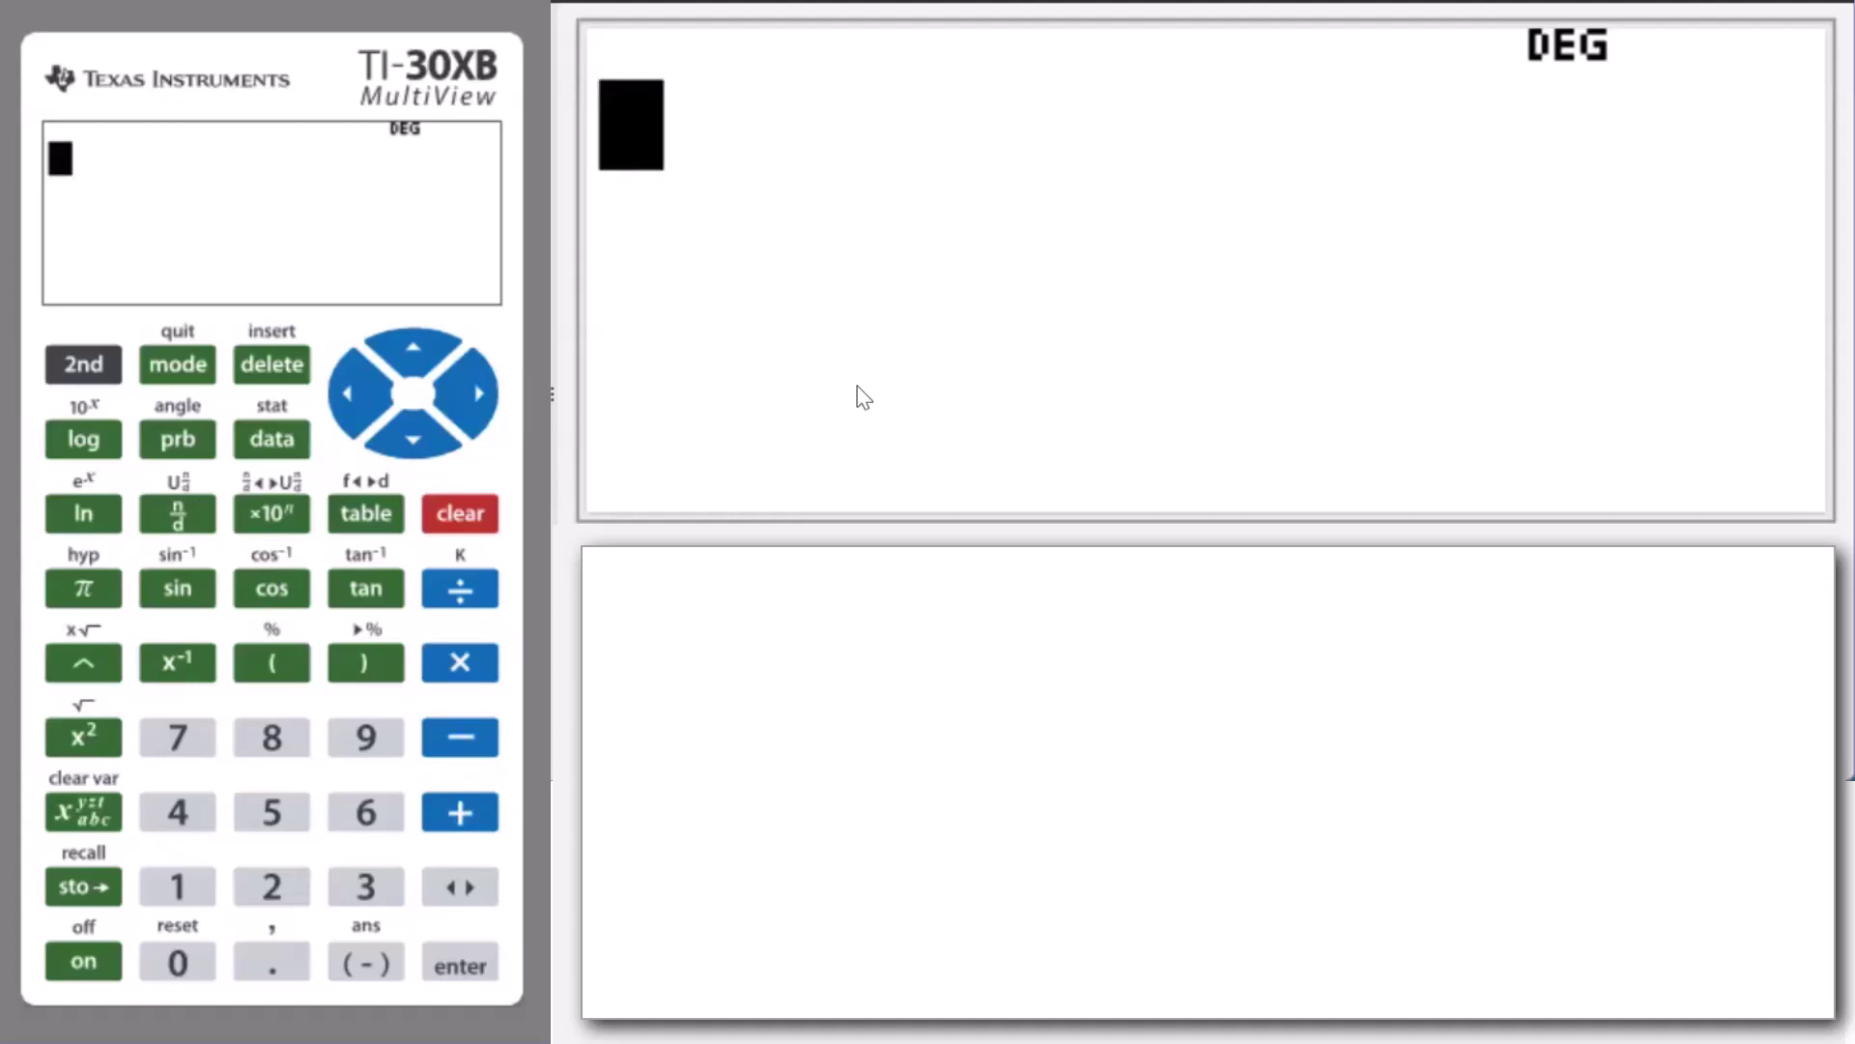
Step: Enter the fraction 15/30 and evaluate it so it simplifies to 1/2
{"action": "left_click", "coordinate": [172, 895]}
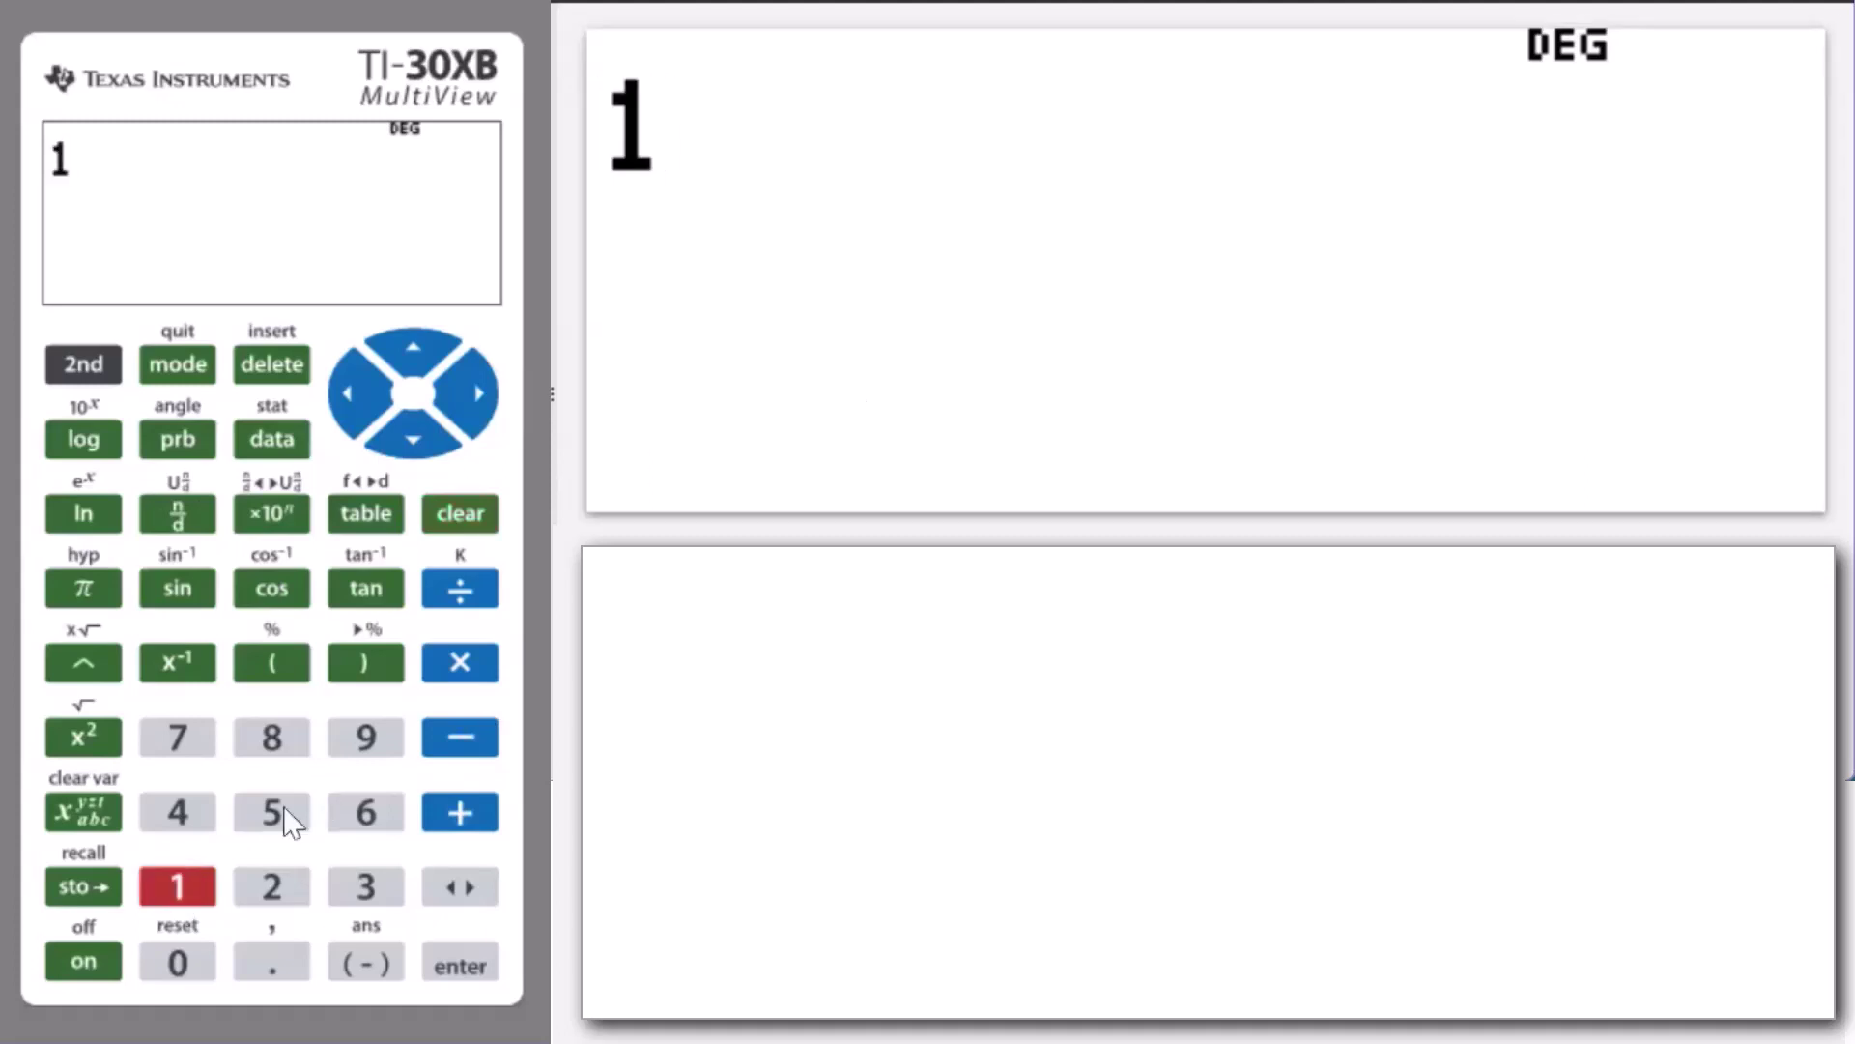
{"action": "left_click", "coordinate": [274, 822]}
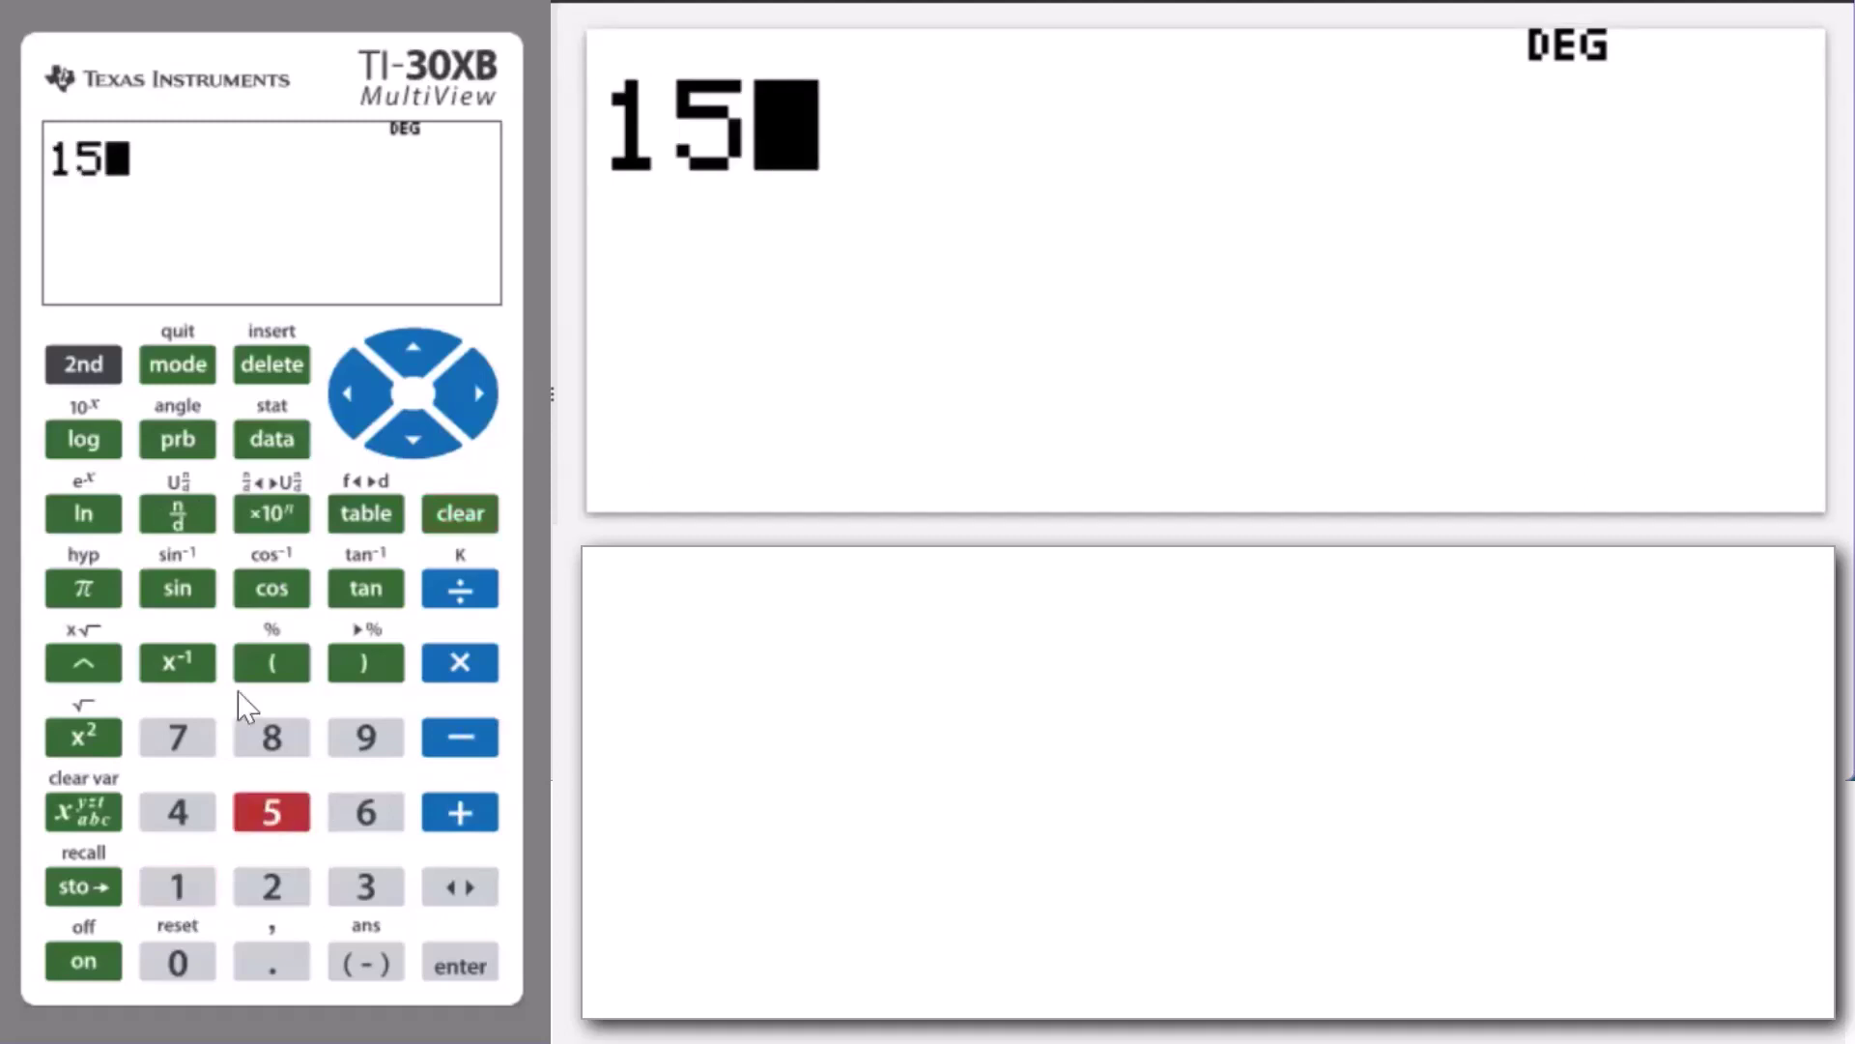
{"action": "left_click", "coordinate": [178, 514]}
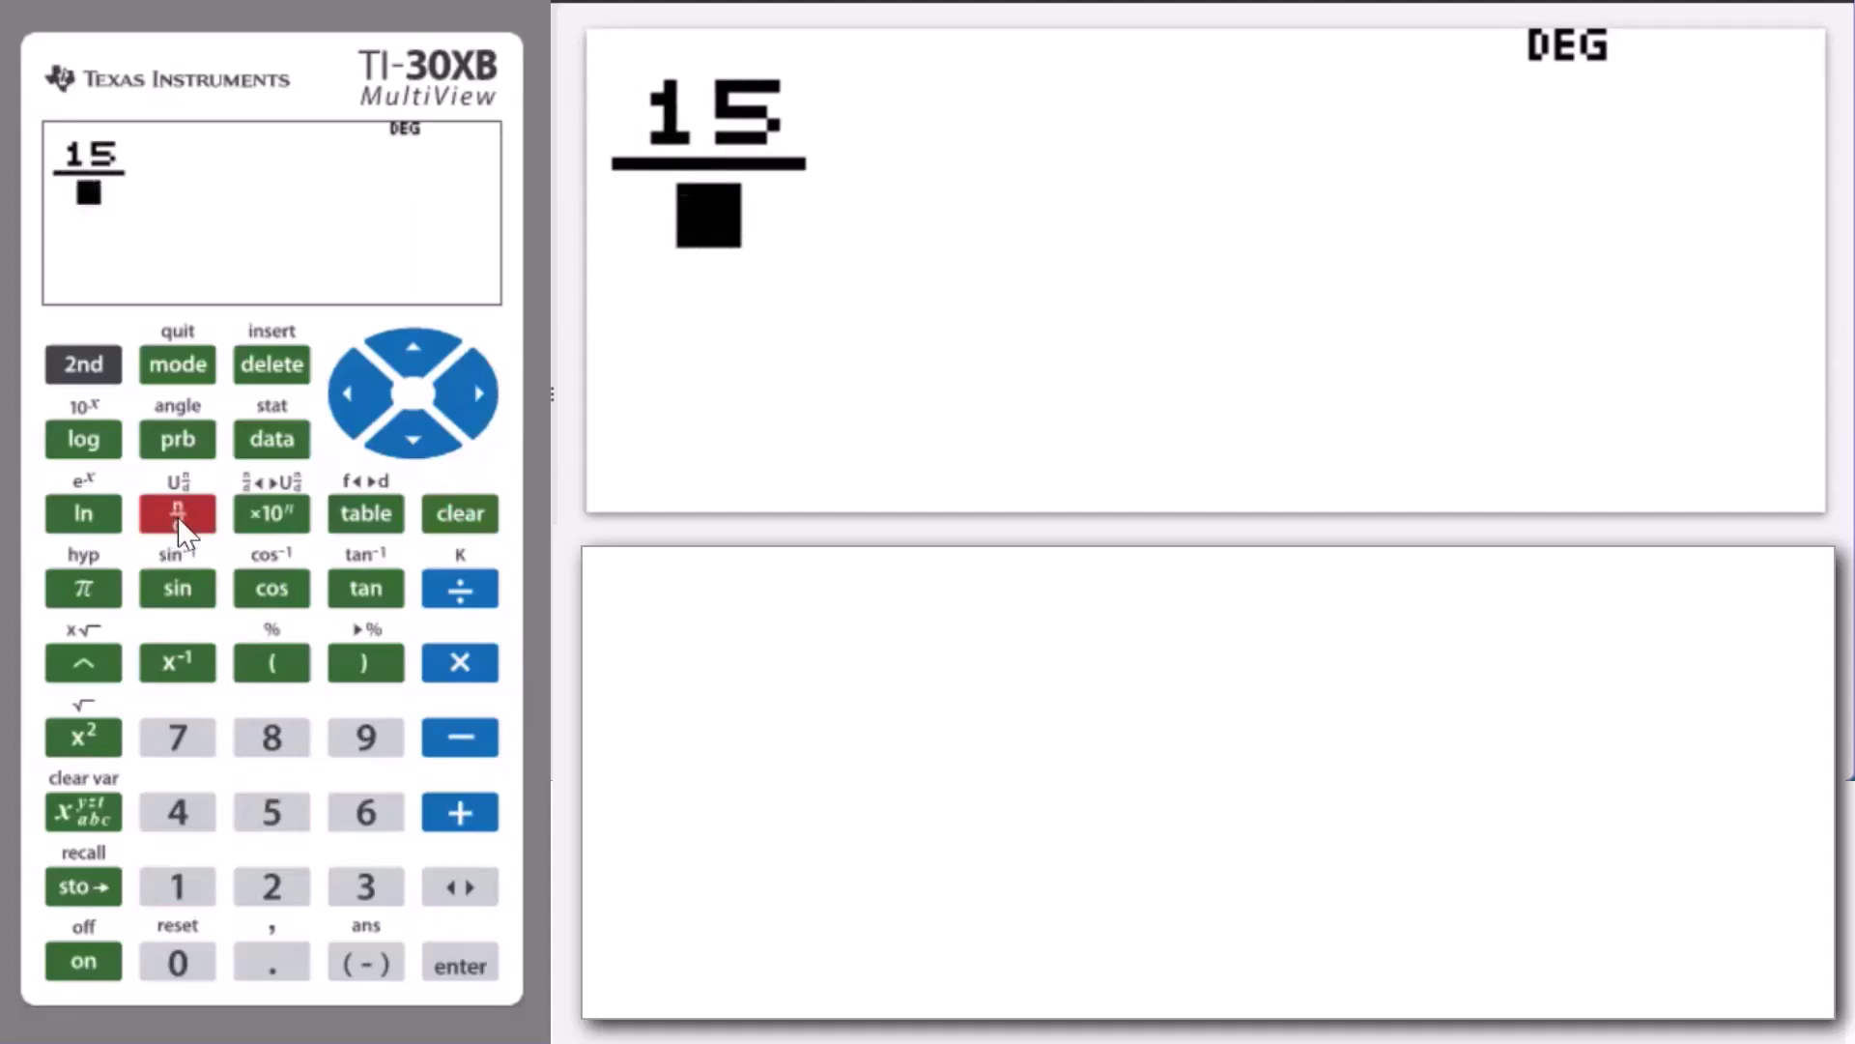
{"action": "left_click", "coordinate": [364, 901]}
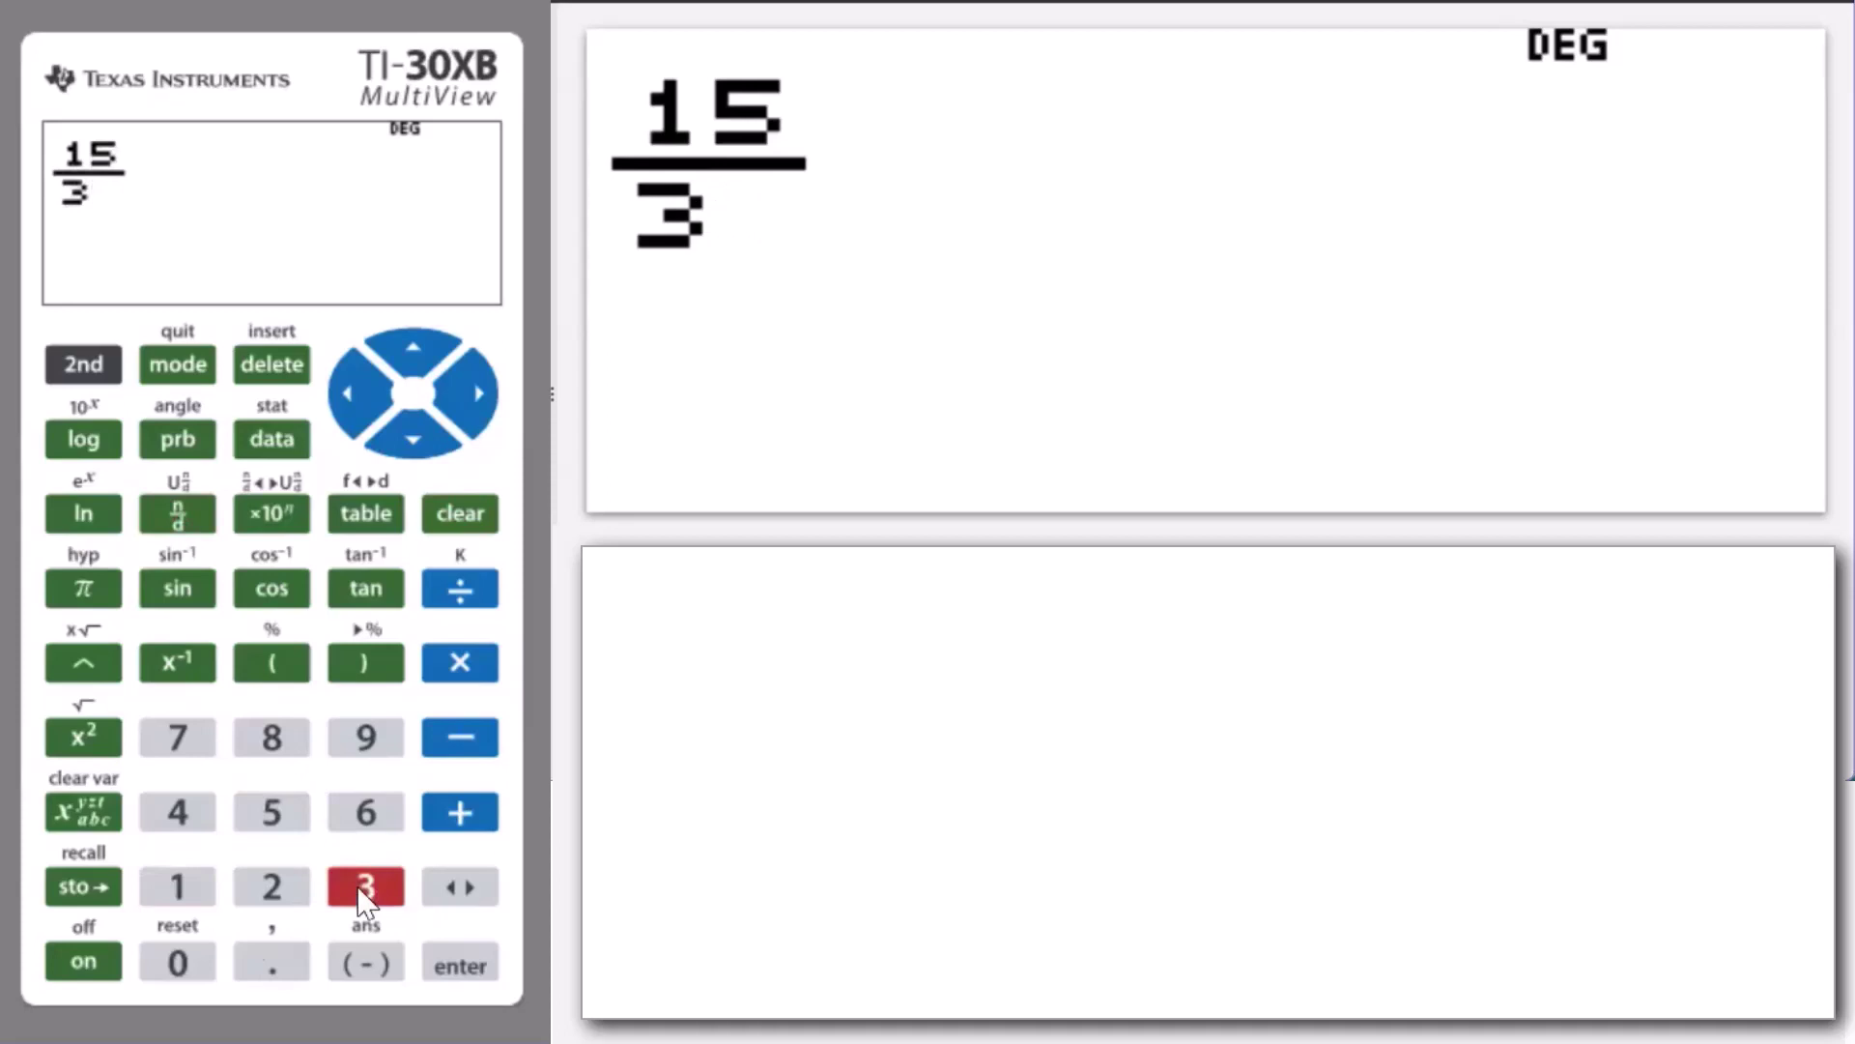
{"action": "left_click", "coordinate": [178, 963]}
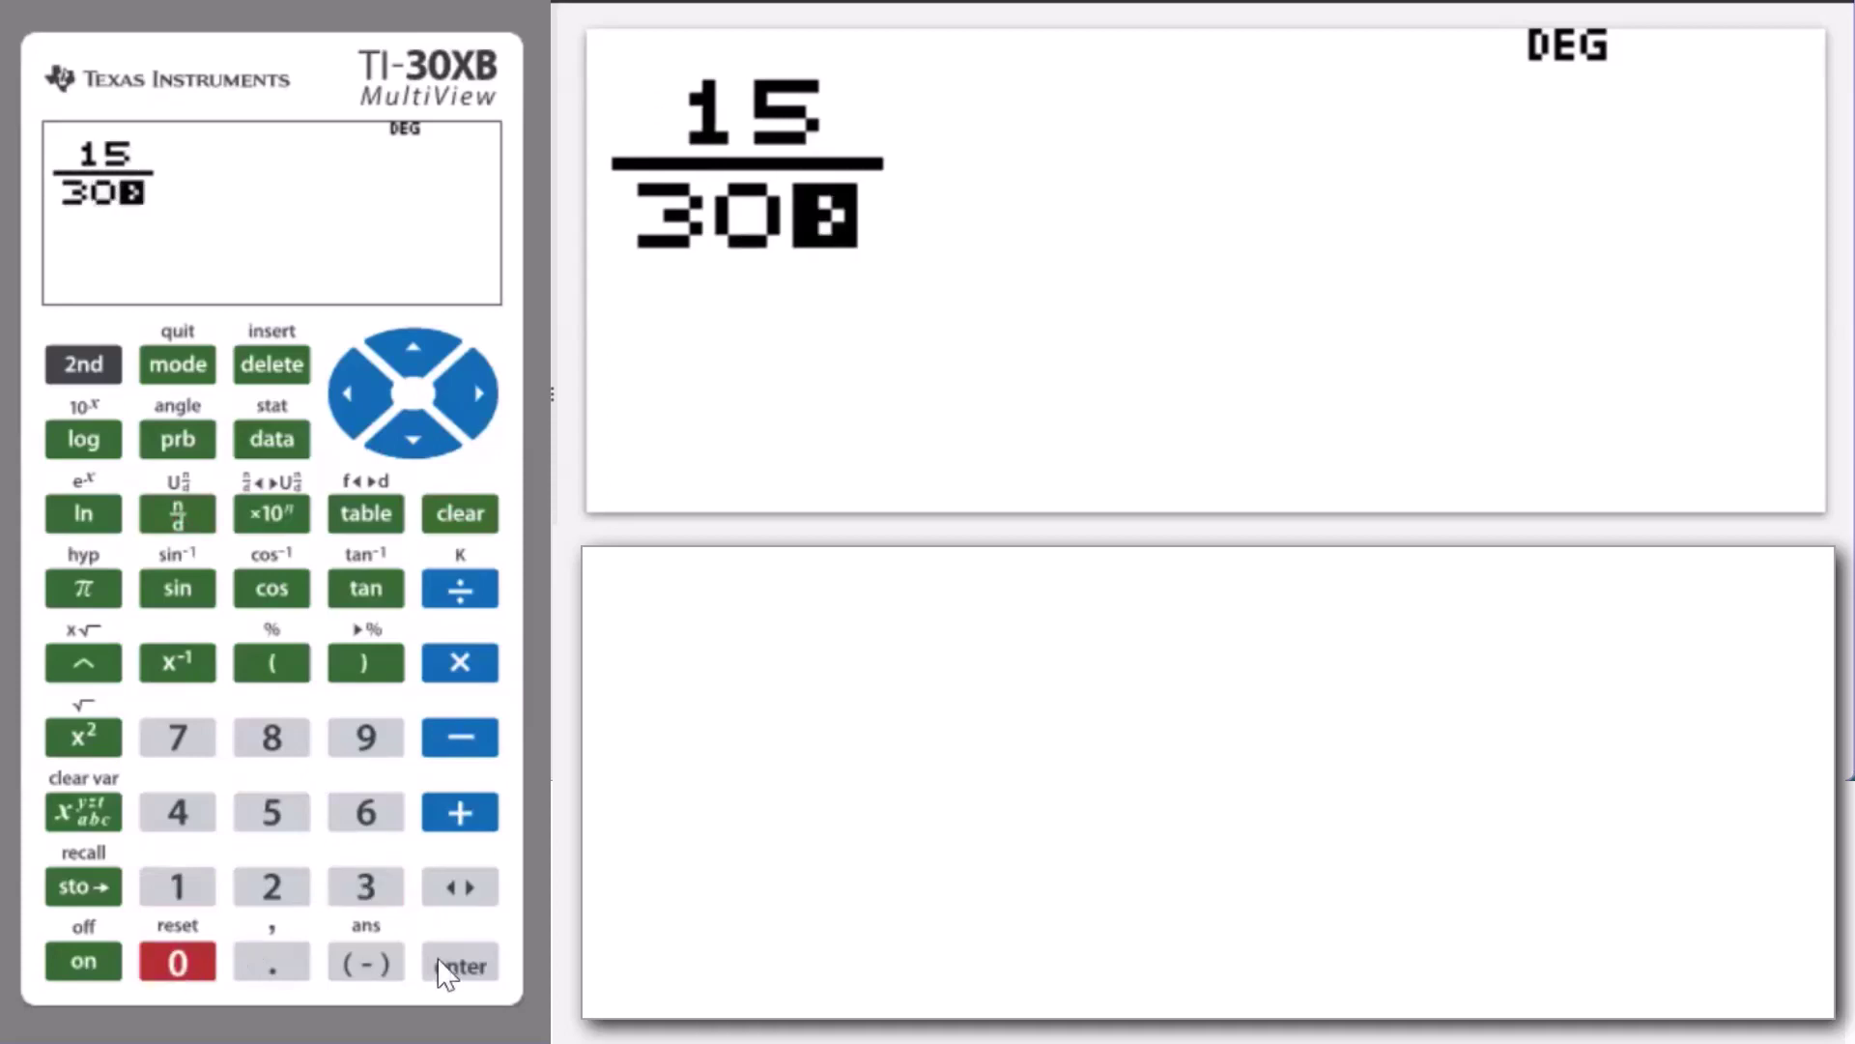
{"action": "left_click", "coordinate": [469, 964]}
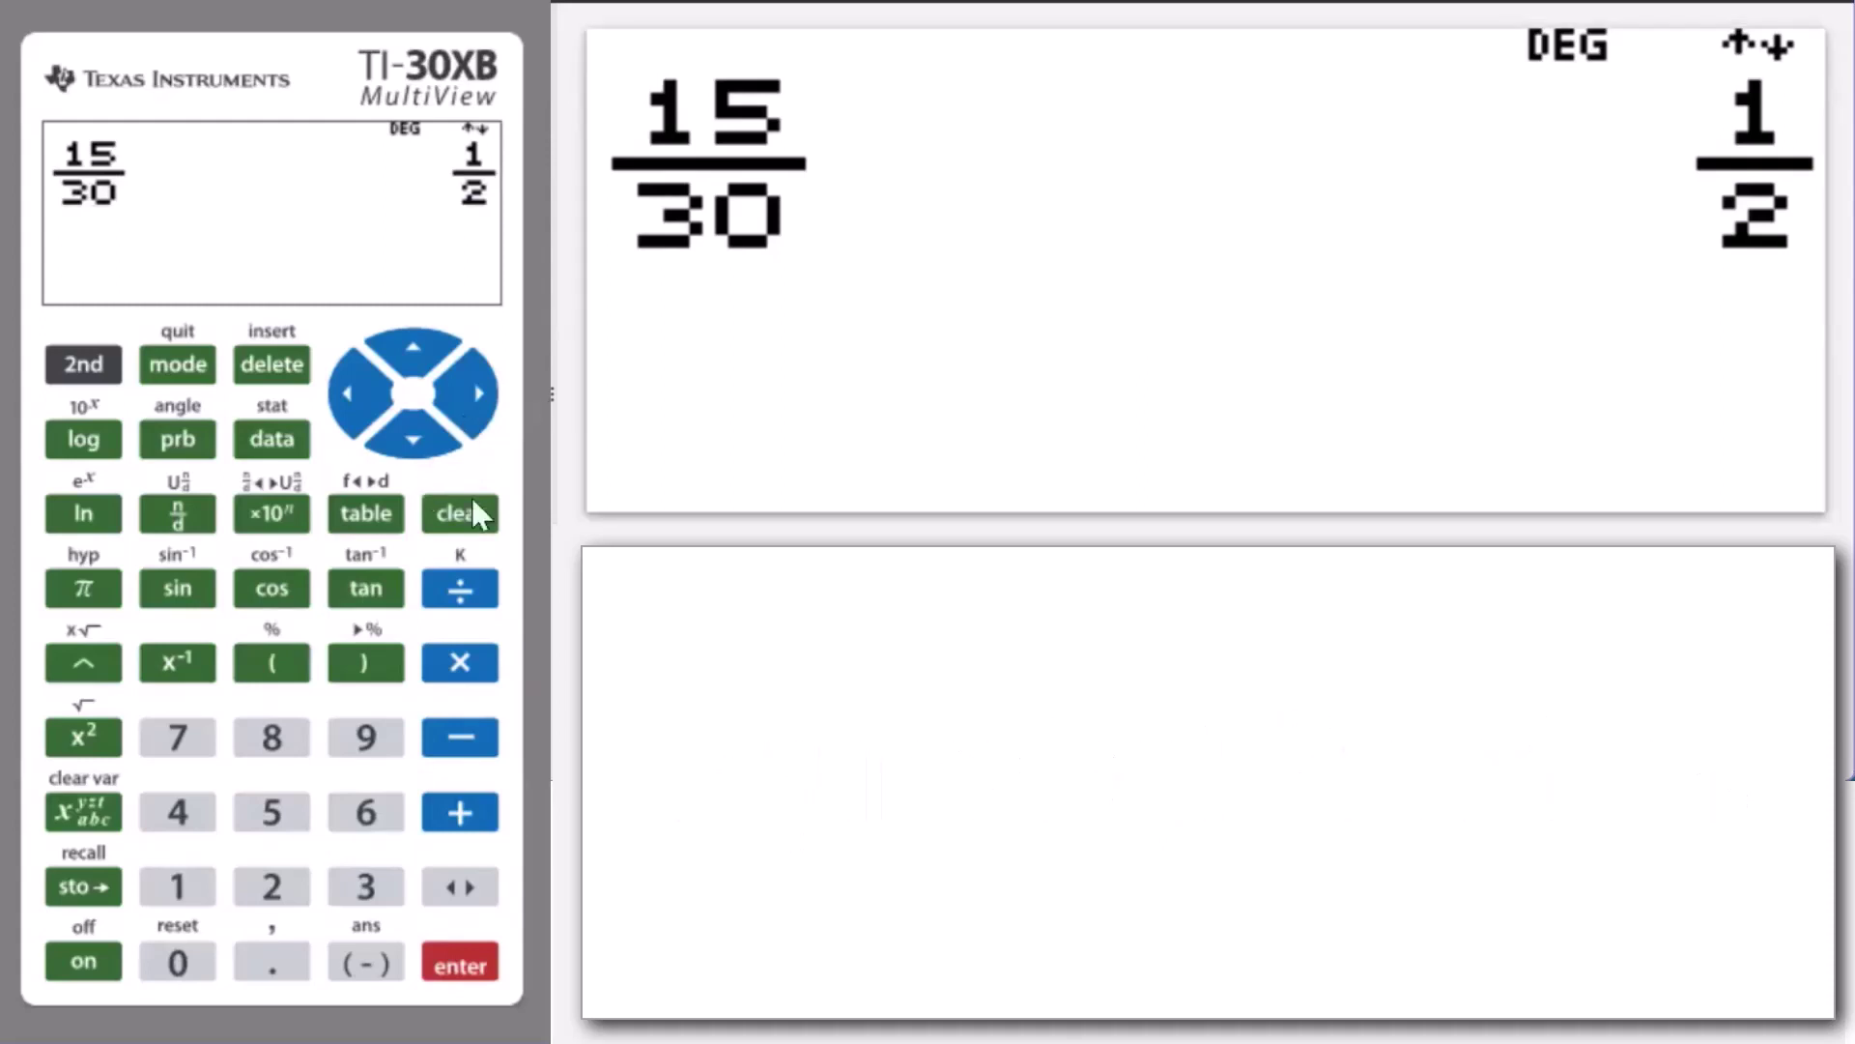
Step: Clear the 15/30 = 1/2 calculation from the display
{"action": "left_click", "coordinate": [491, 527]}
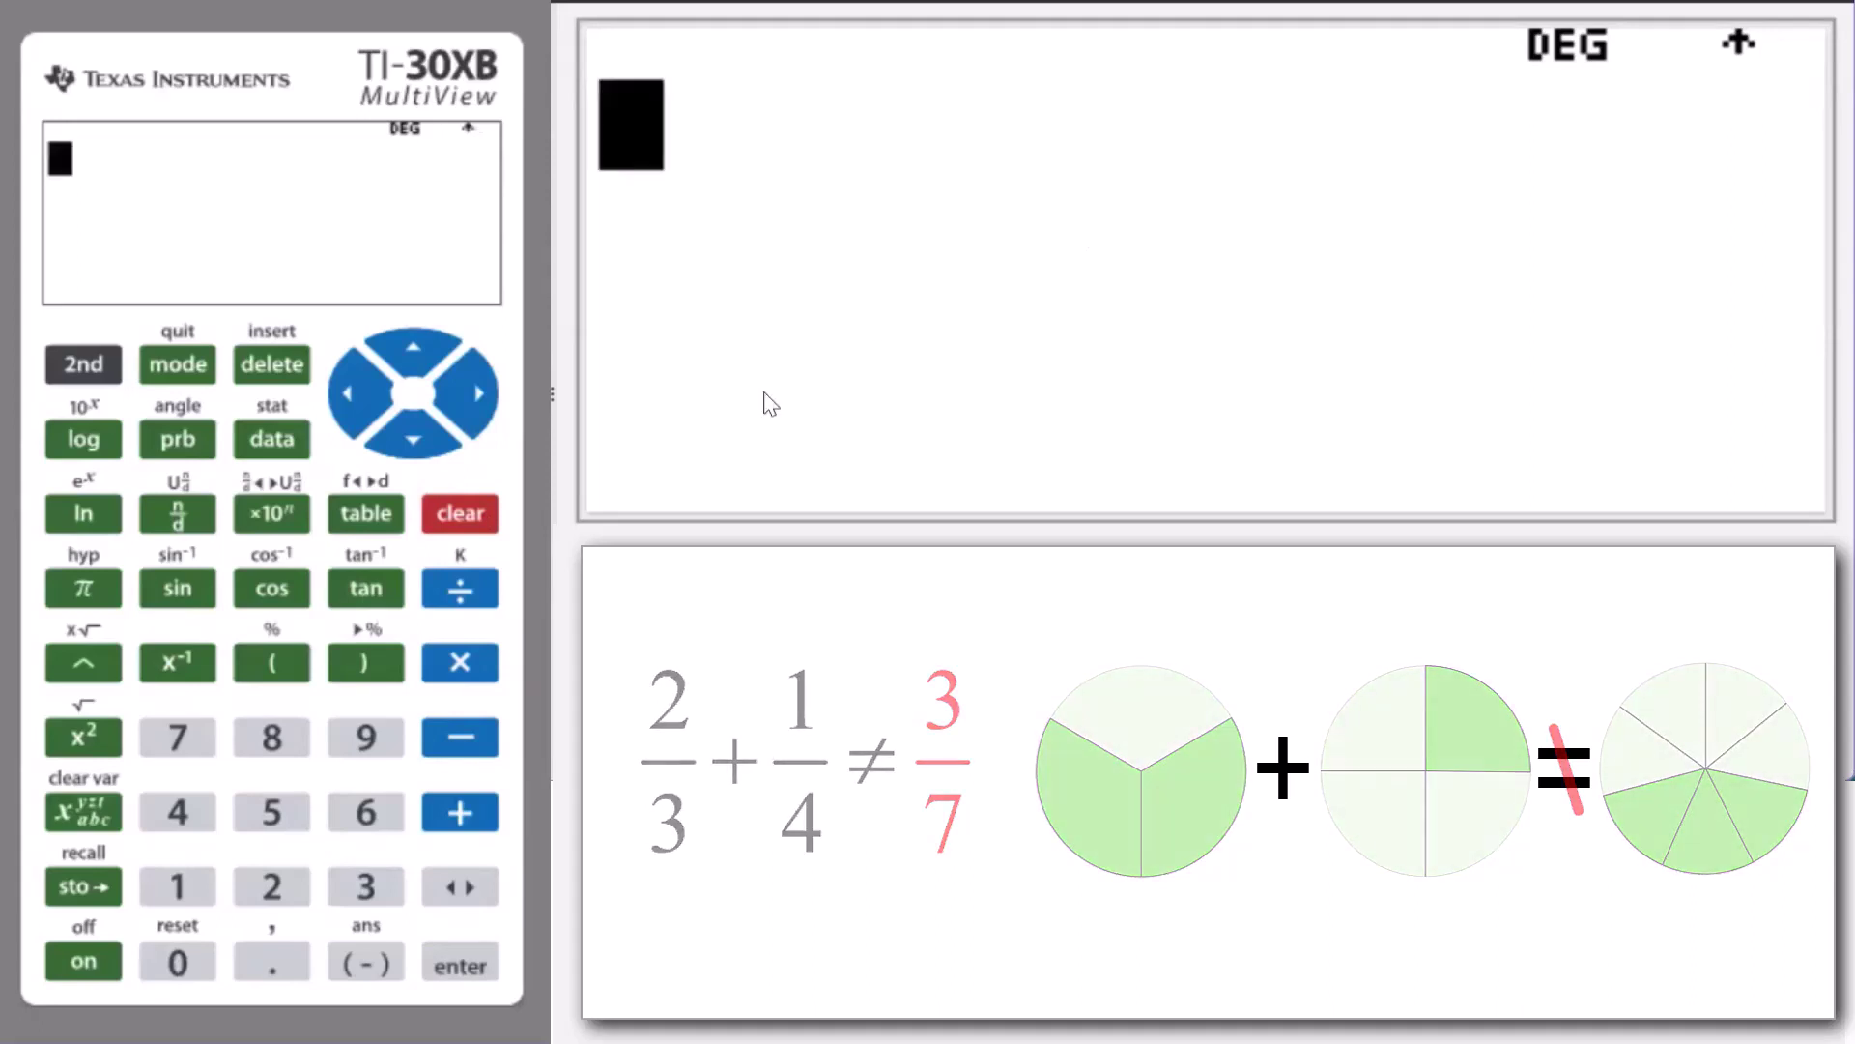
Step: Enter the fraction 2/3 as the first term and move past it
{"action": "left_click", "coordinate": [280, 894]}
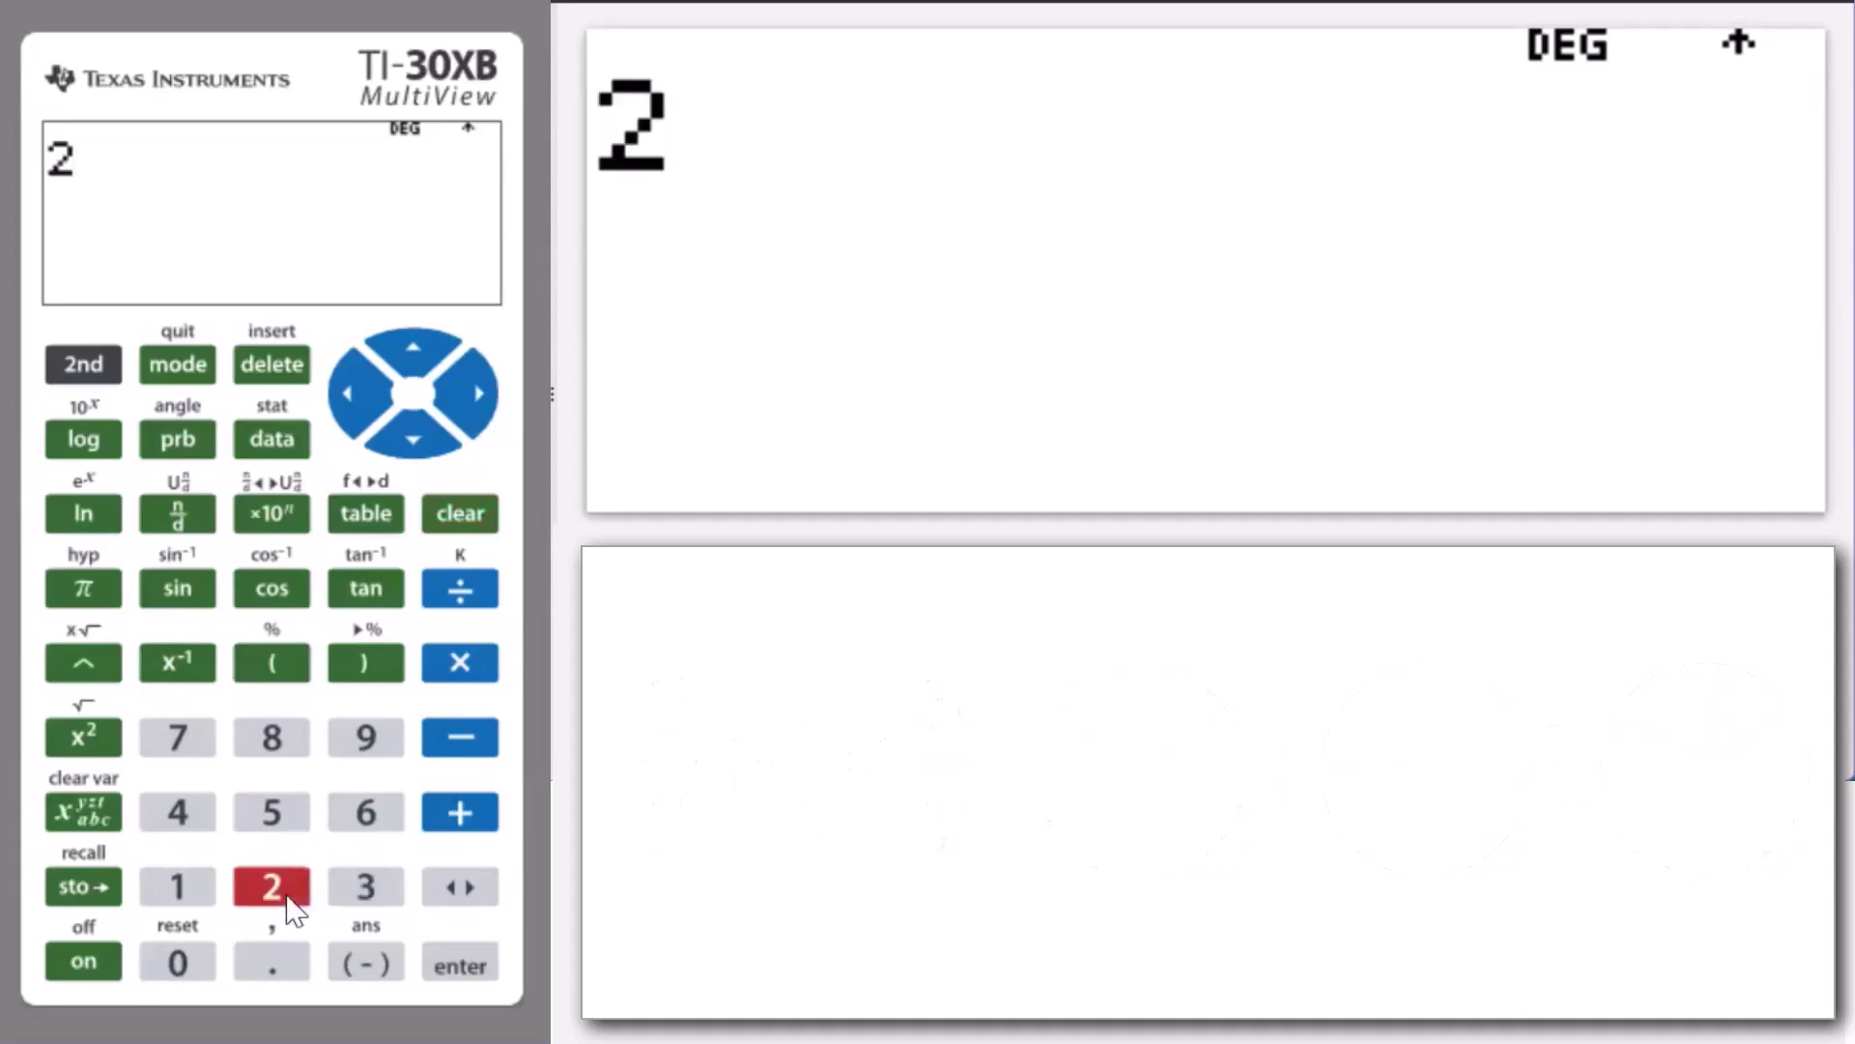
{"action": "left_click", "coordinate": [175, 517]}
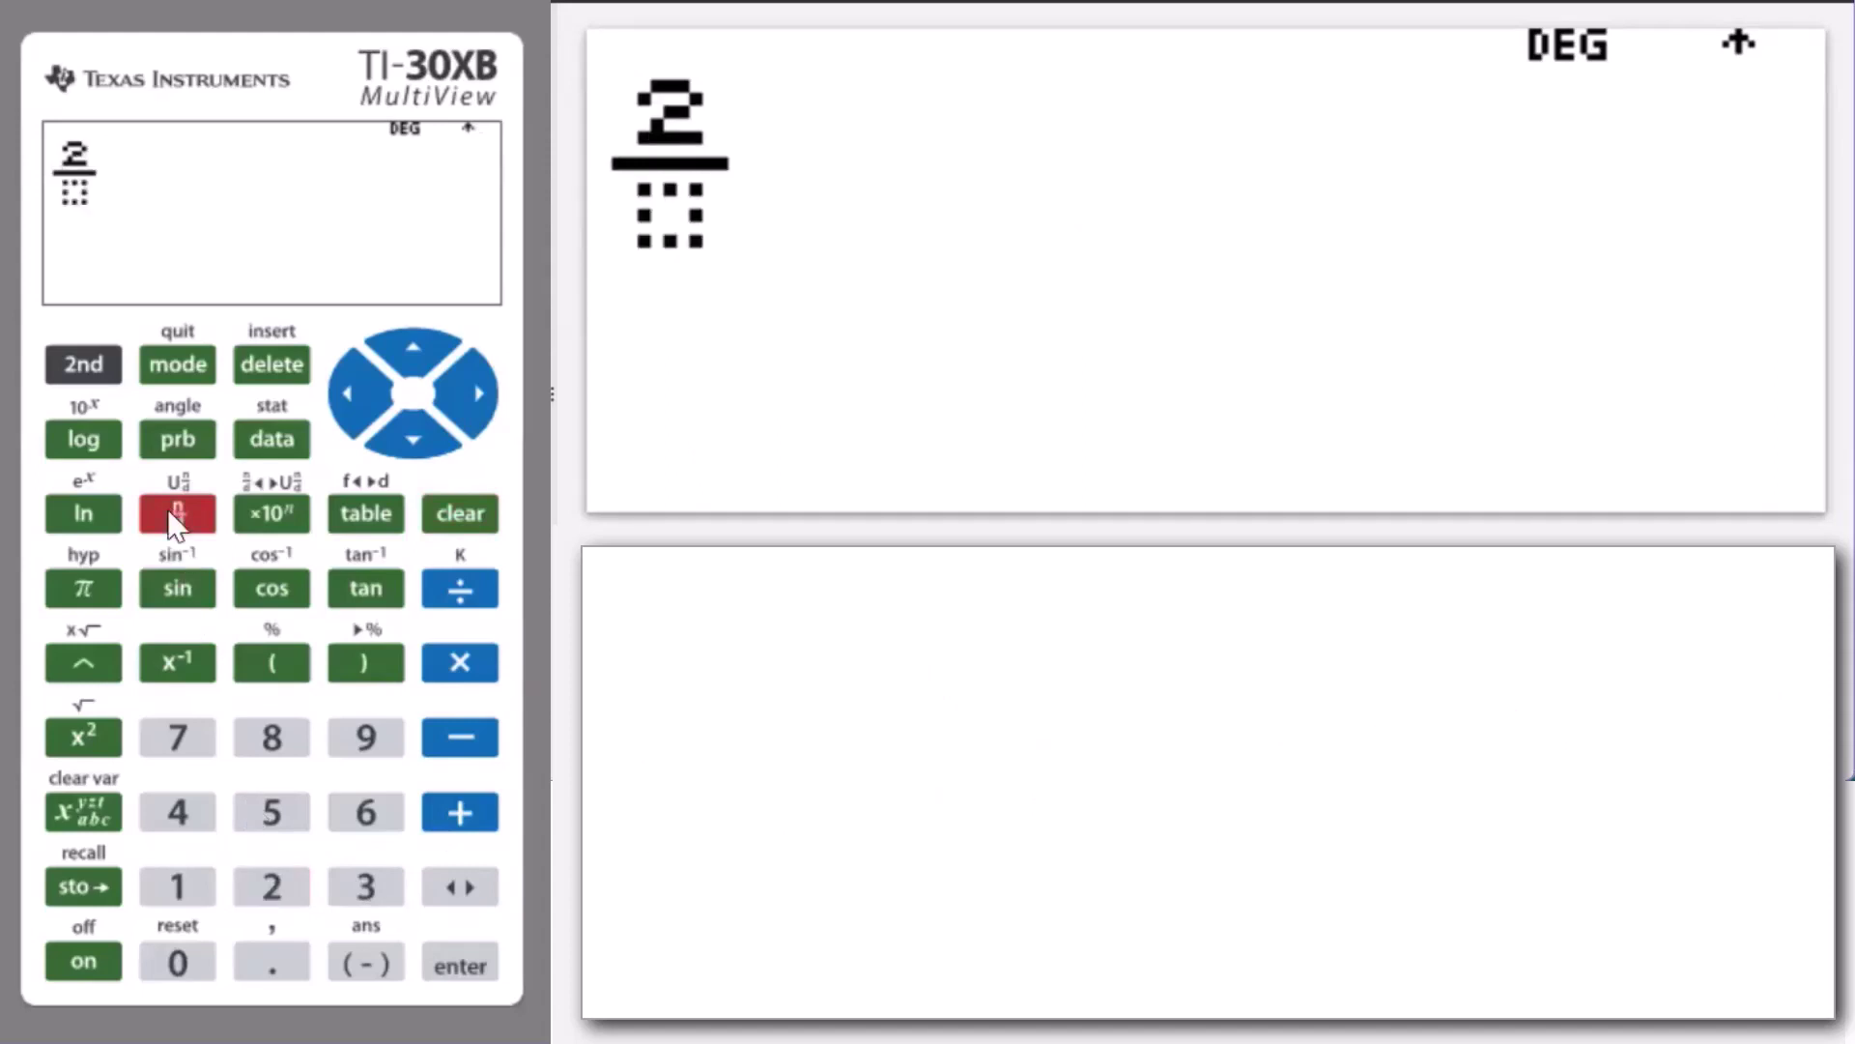
{"action": "left_click", "coordinate": [367, 894]}
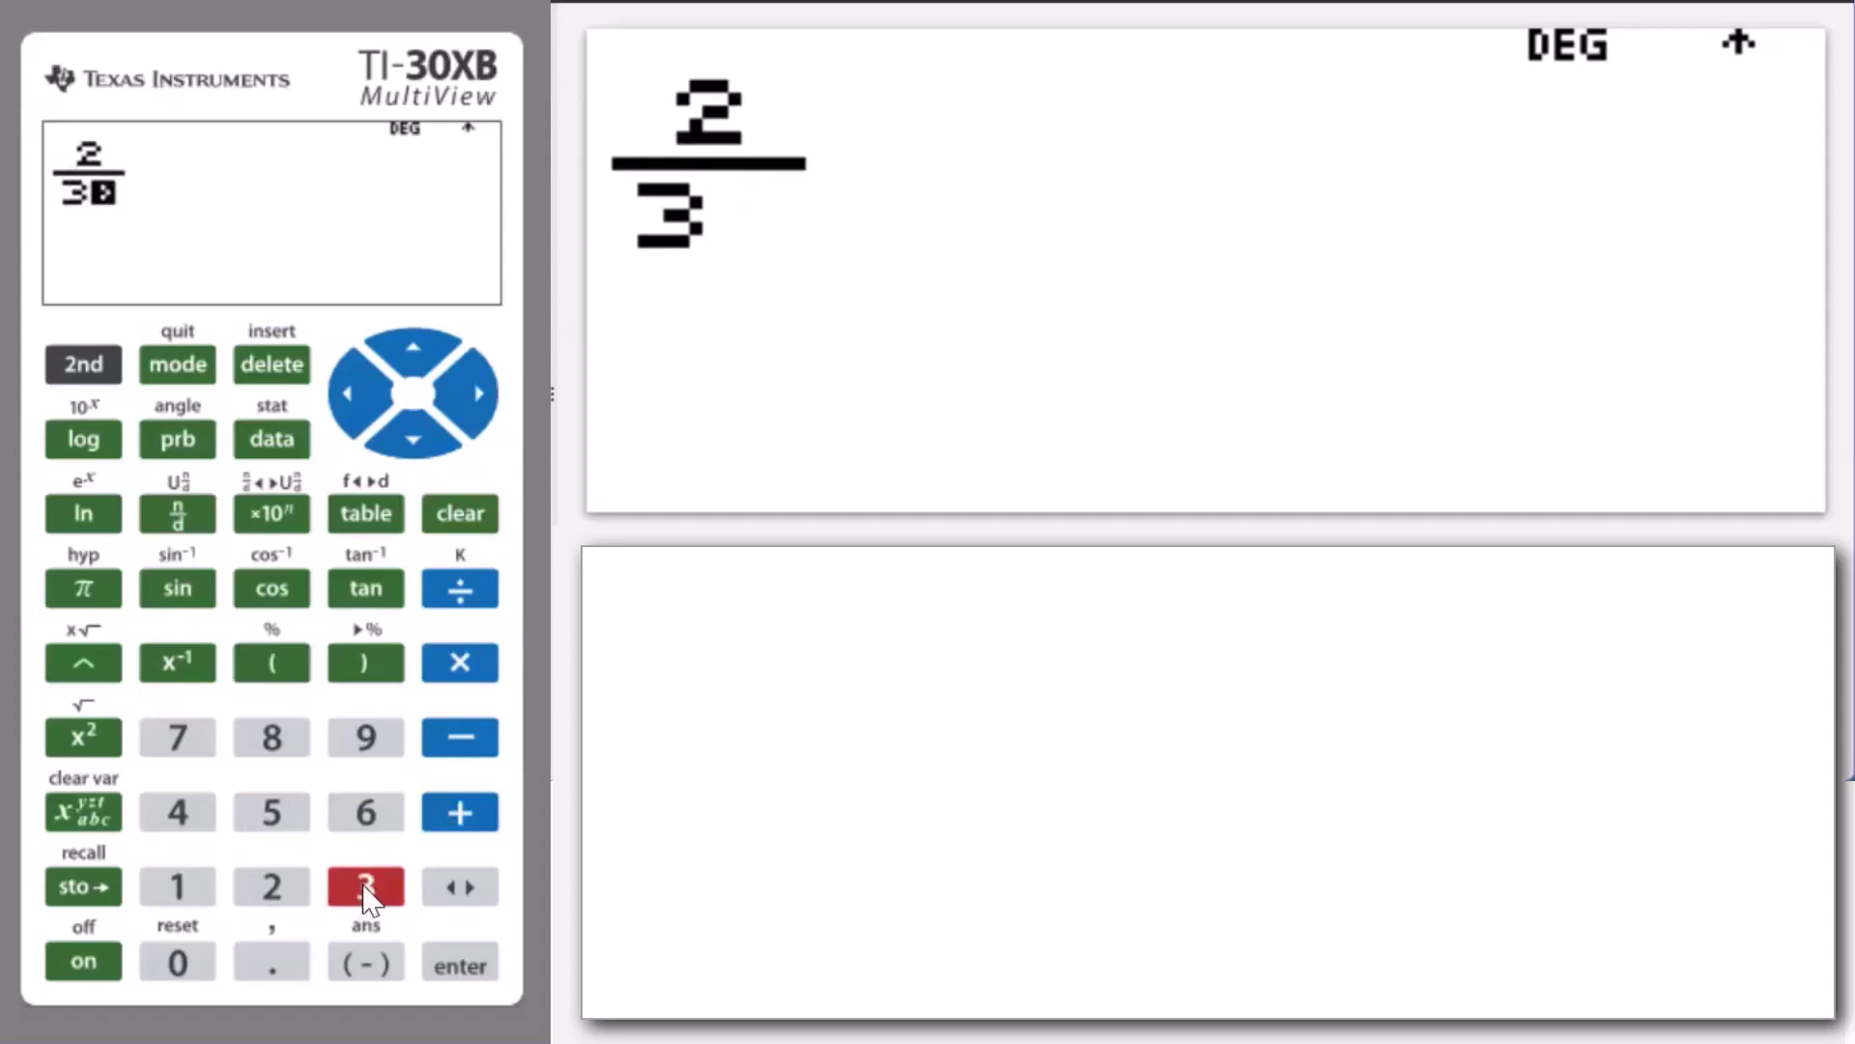
{"action": "left_click", "coordinate": [483, 394]}
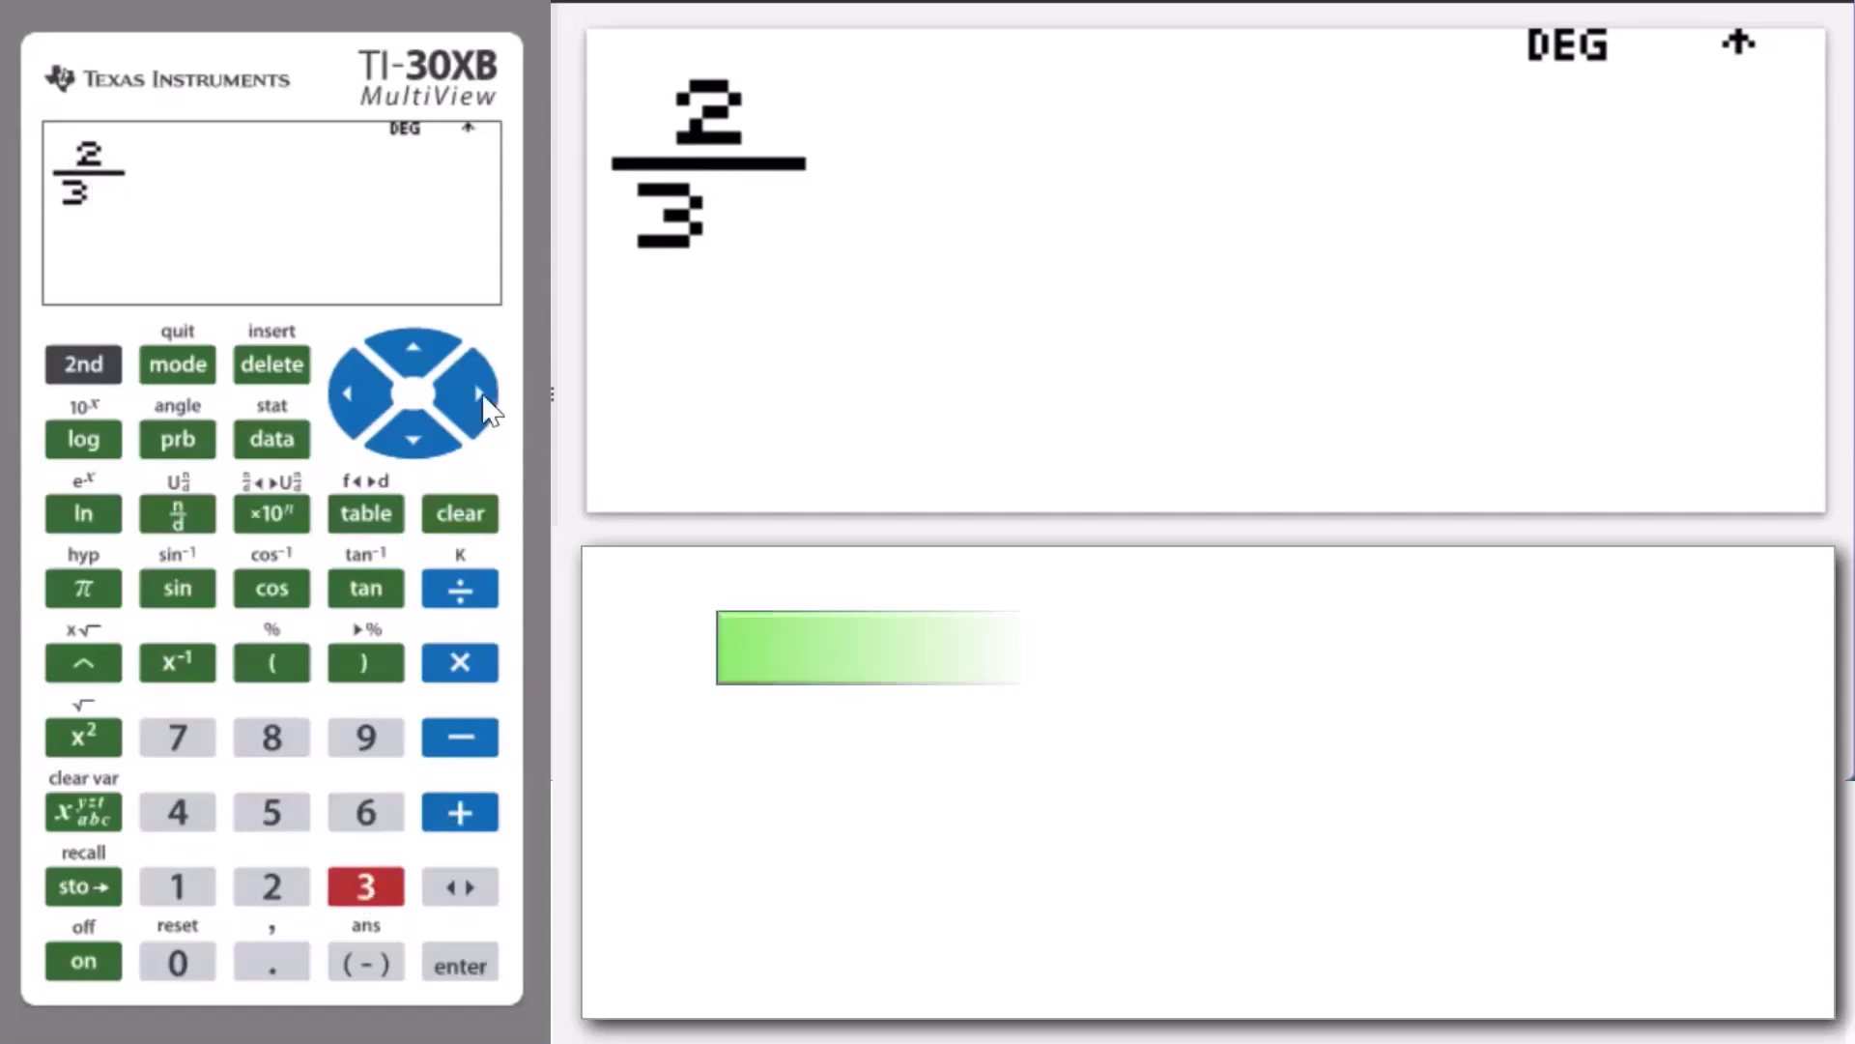
{"action": "left_click", "coordinate": [480, 397]}
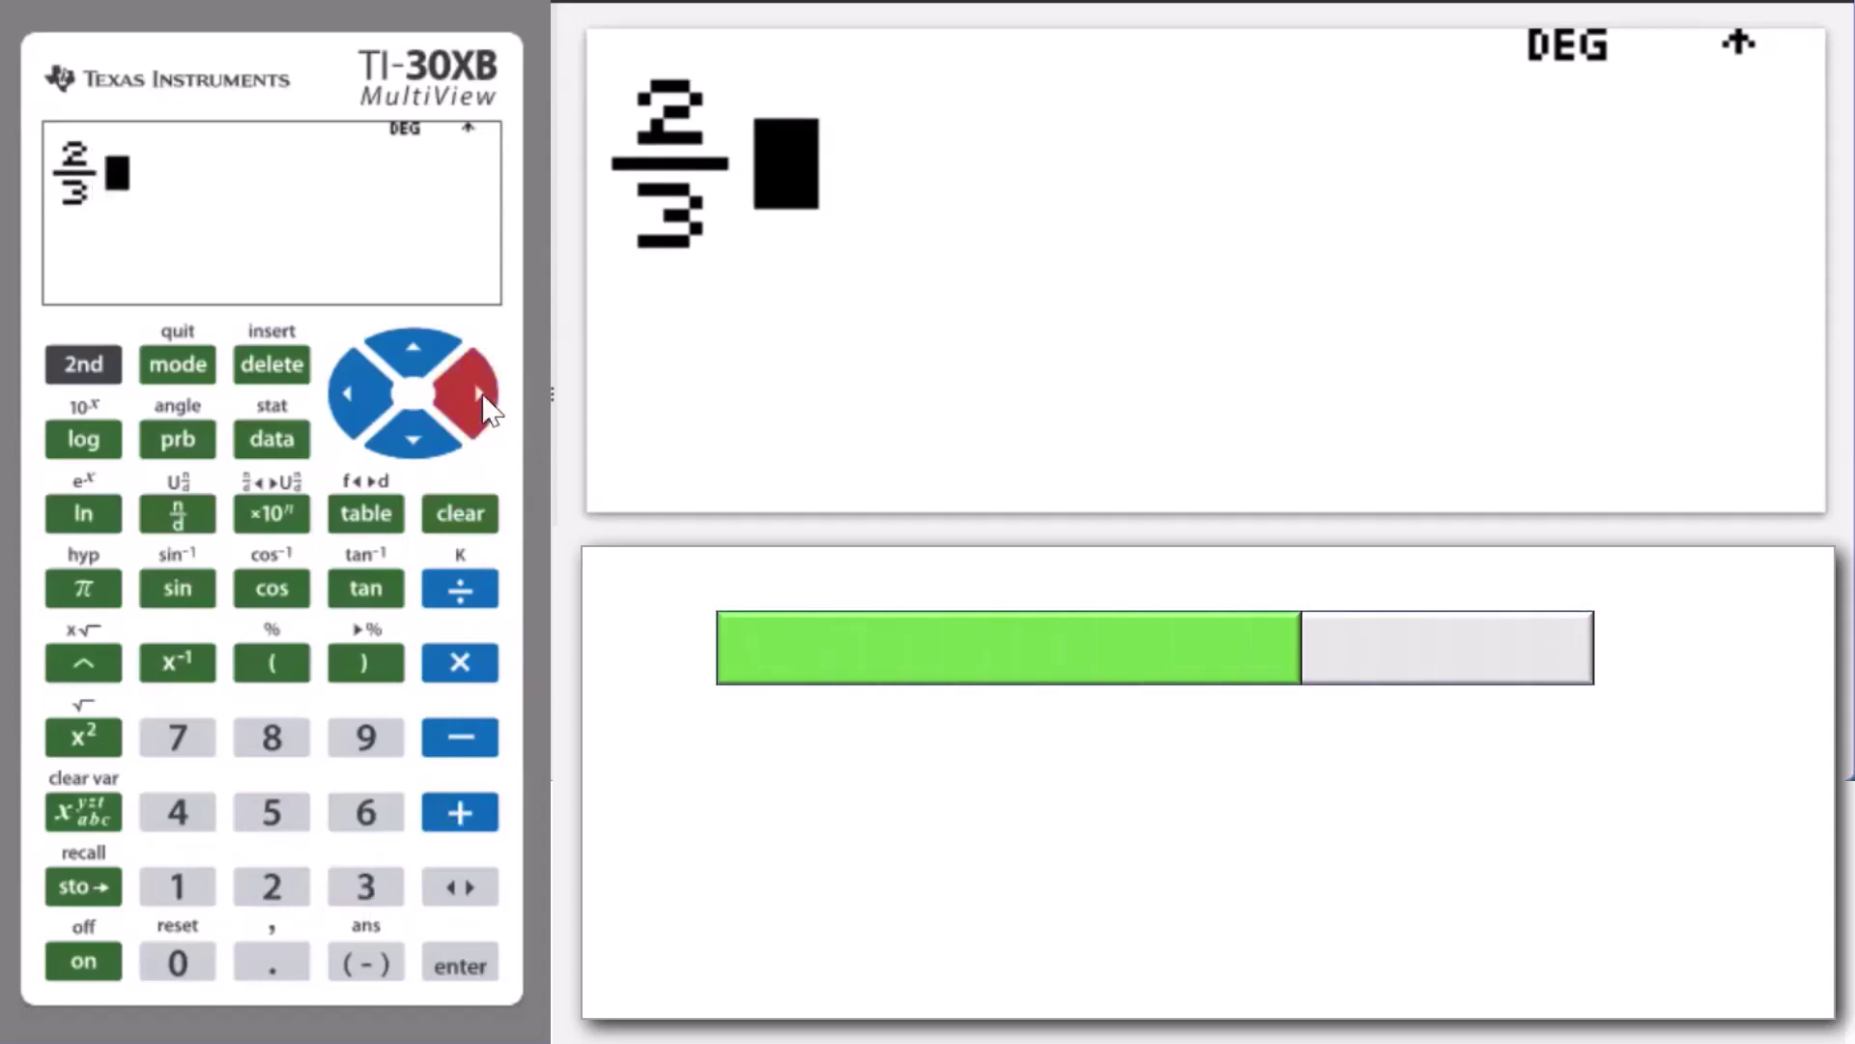
Step: Add 1/4, evaluate the sum as 11/12, then clear the display
{"action": "left_click", "coordinate": [461, 820]}
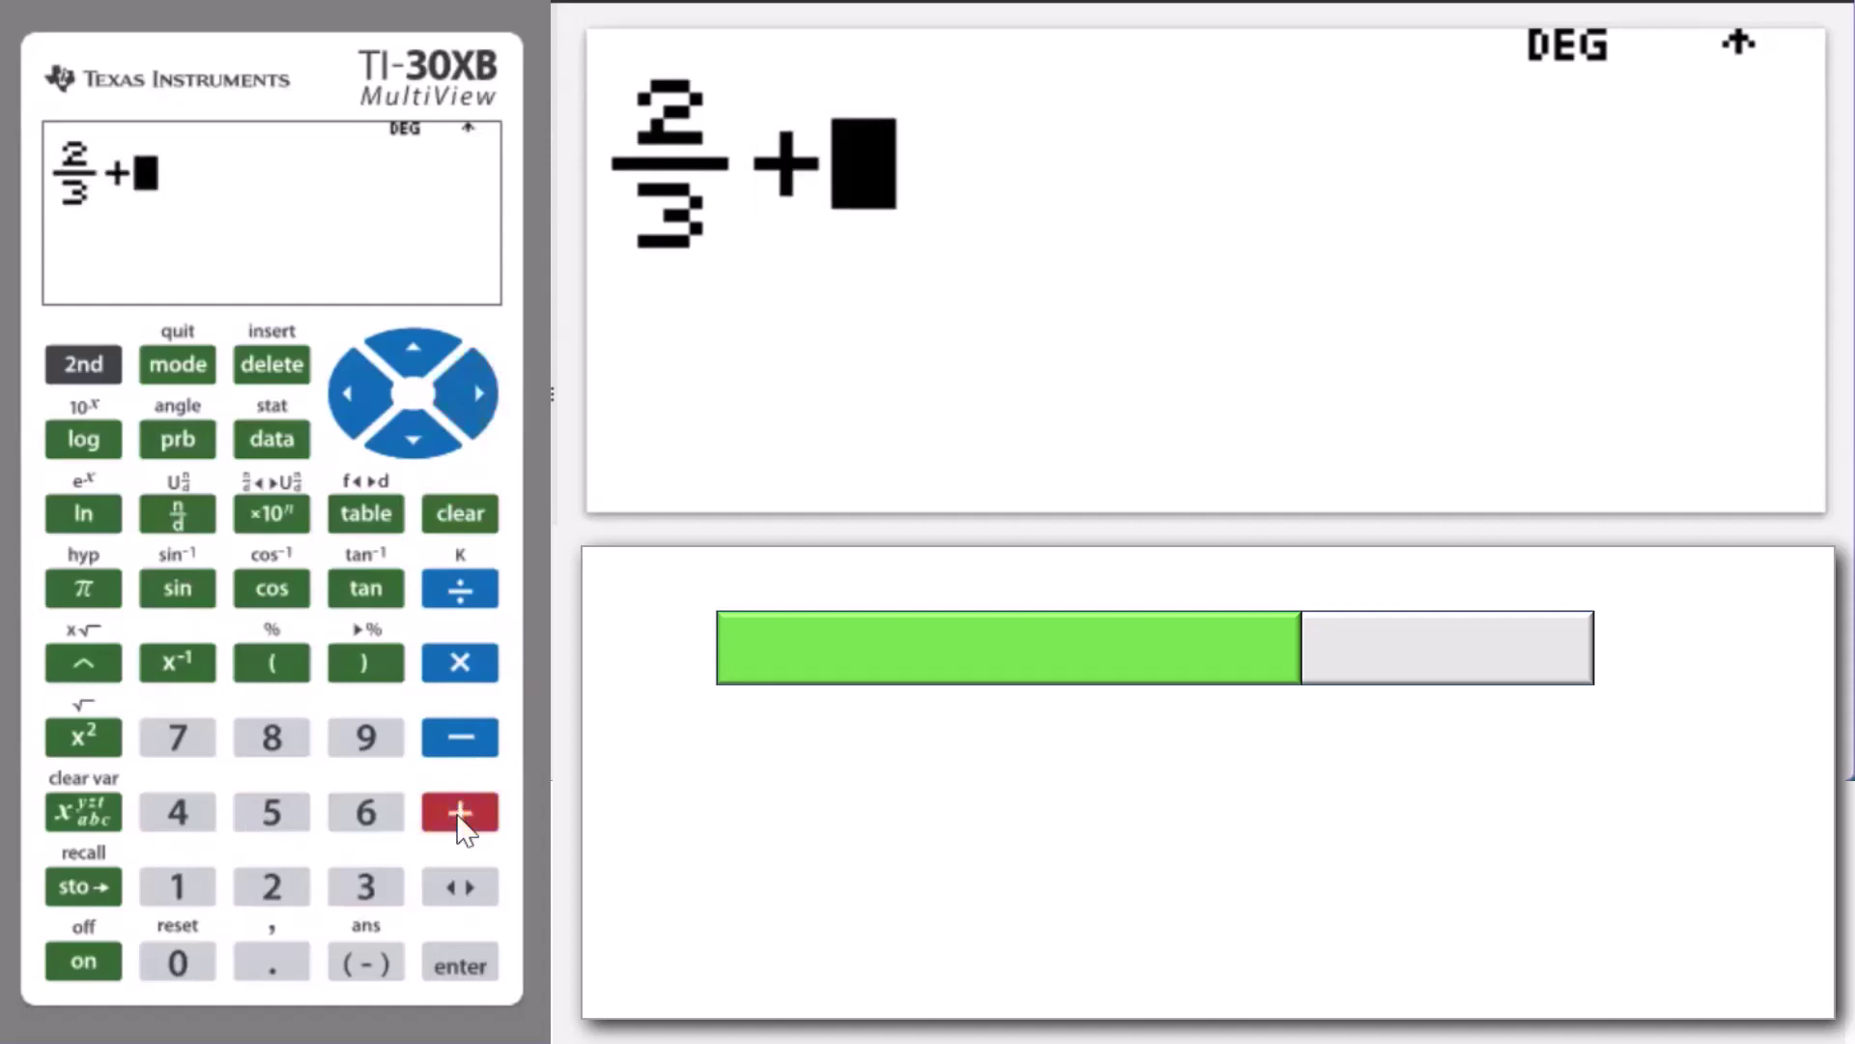
{"action": "left_click", "coordinate": [177, 886]}
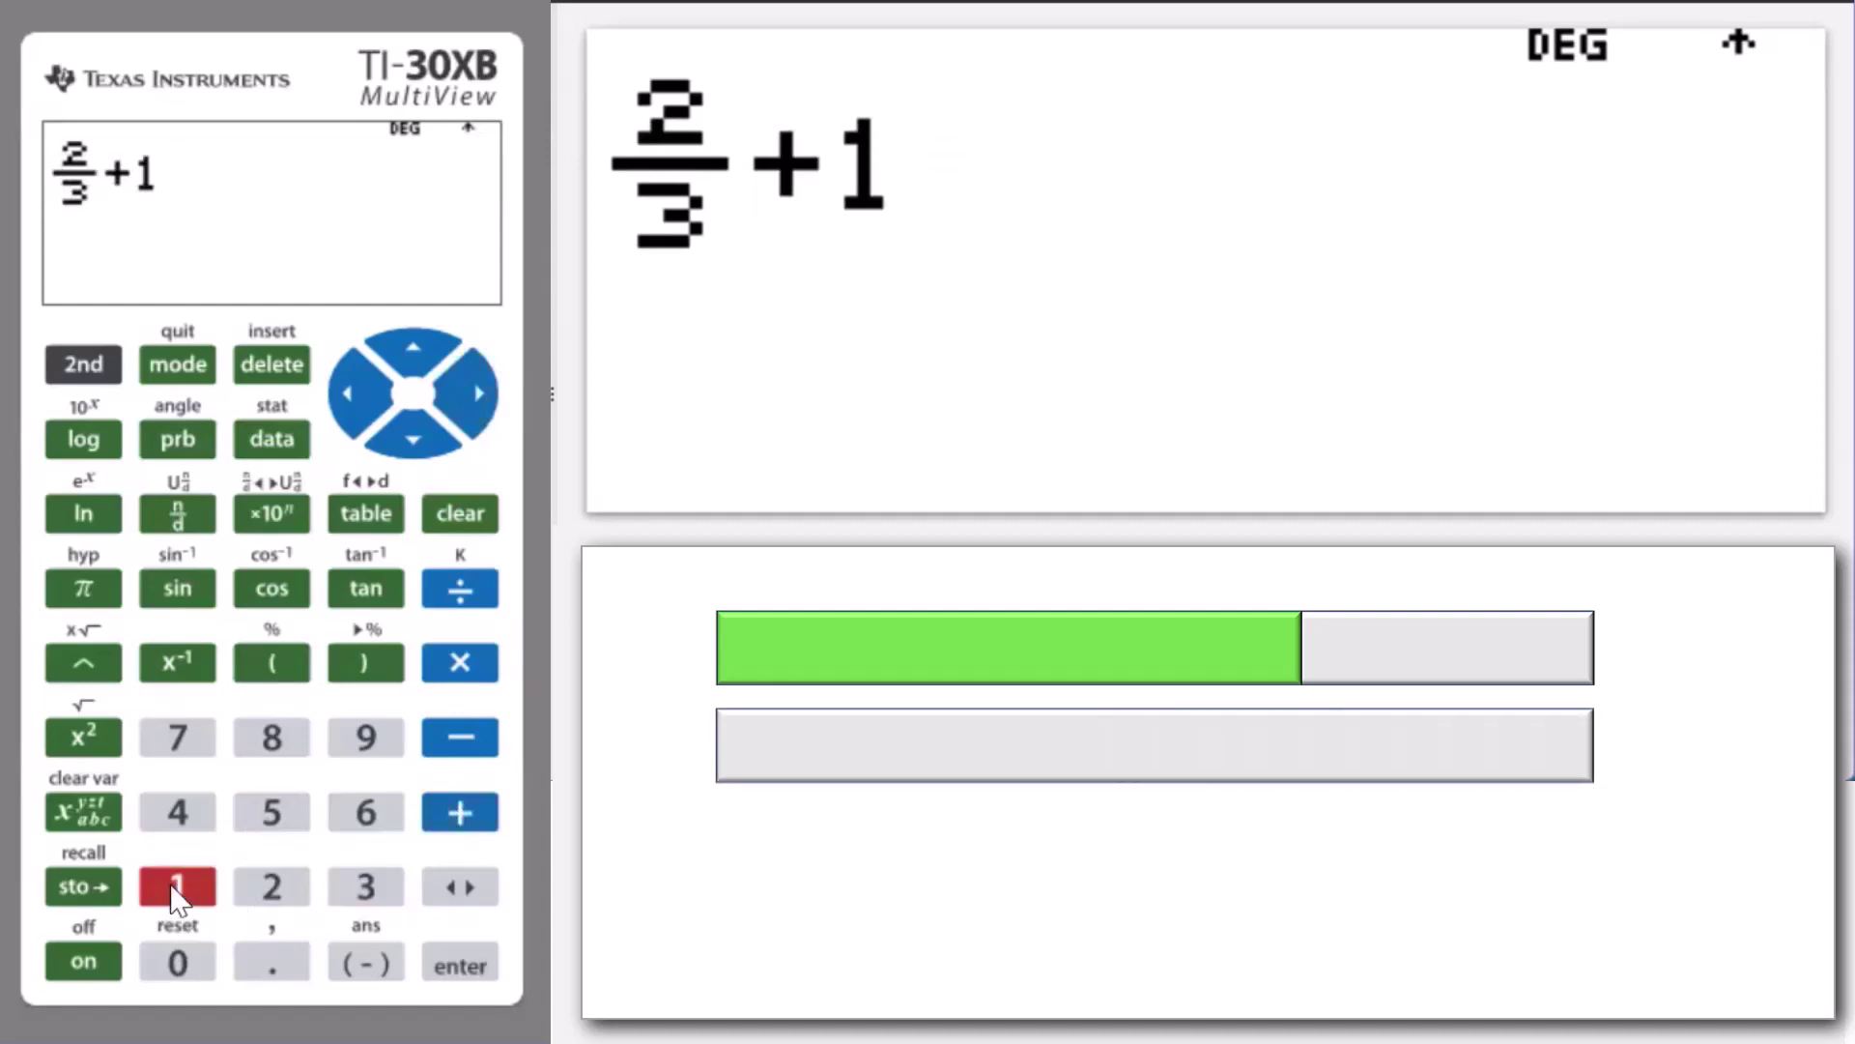
{"action": "left_click", "coordinate": [184, 522]}
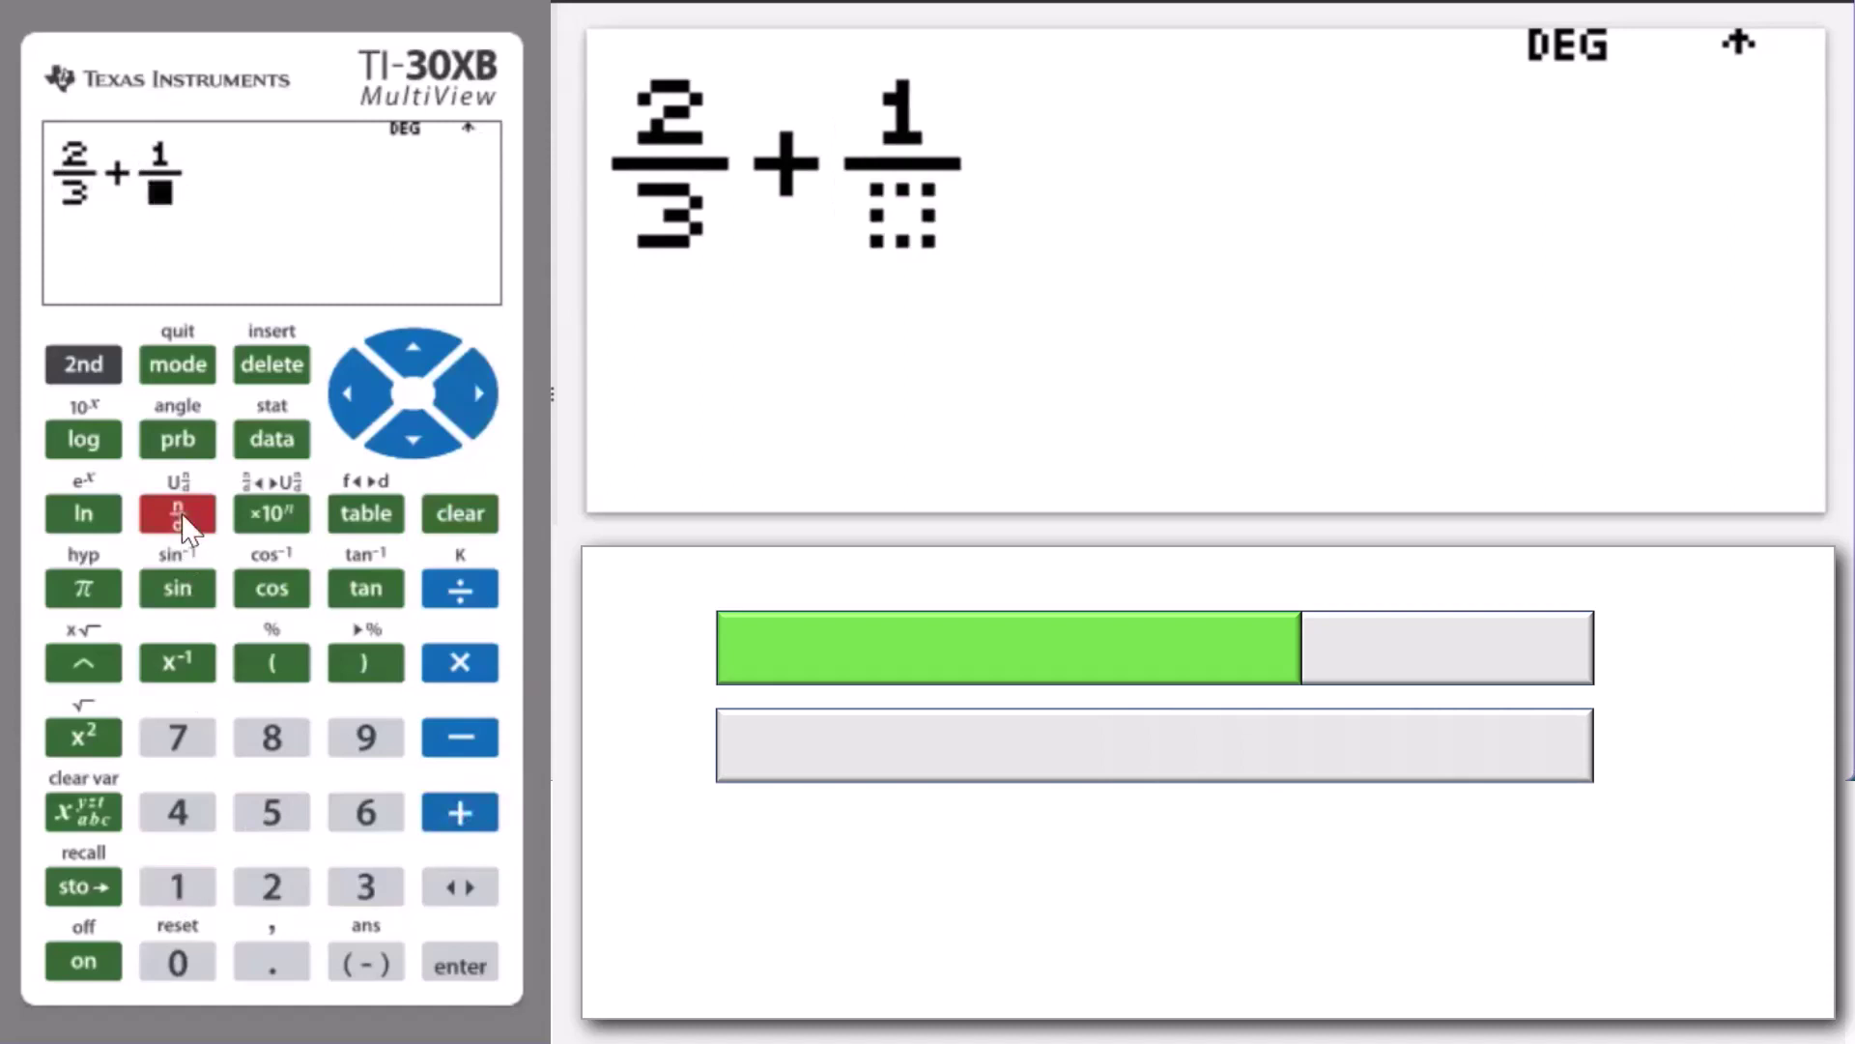
{"action": "left_click", "coordinate": [184, 819]}
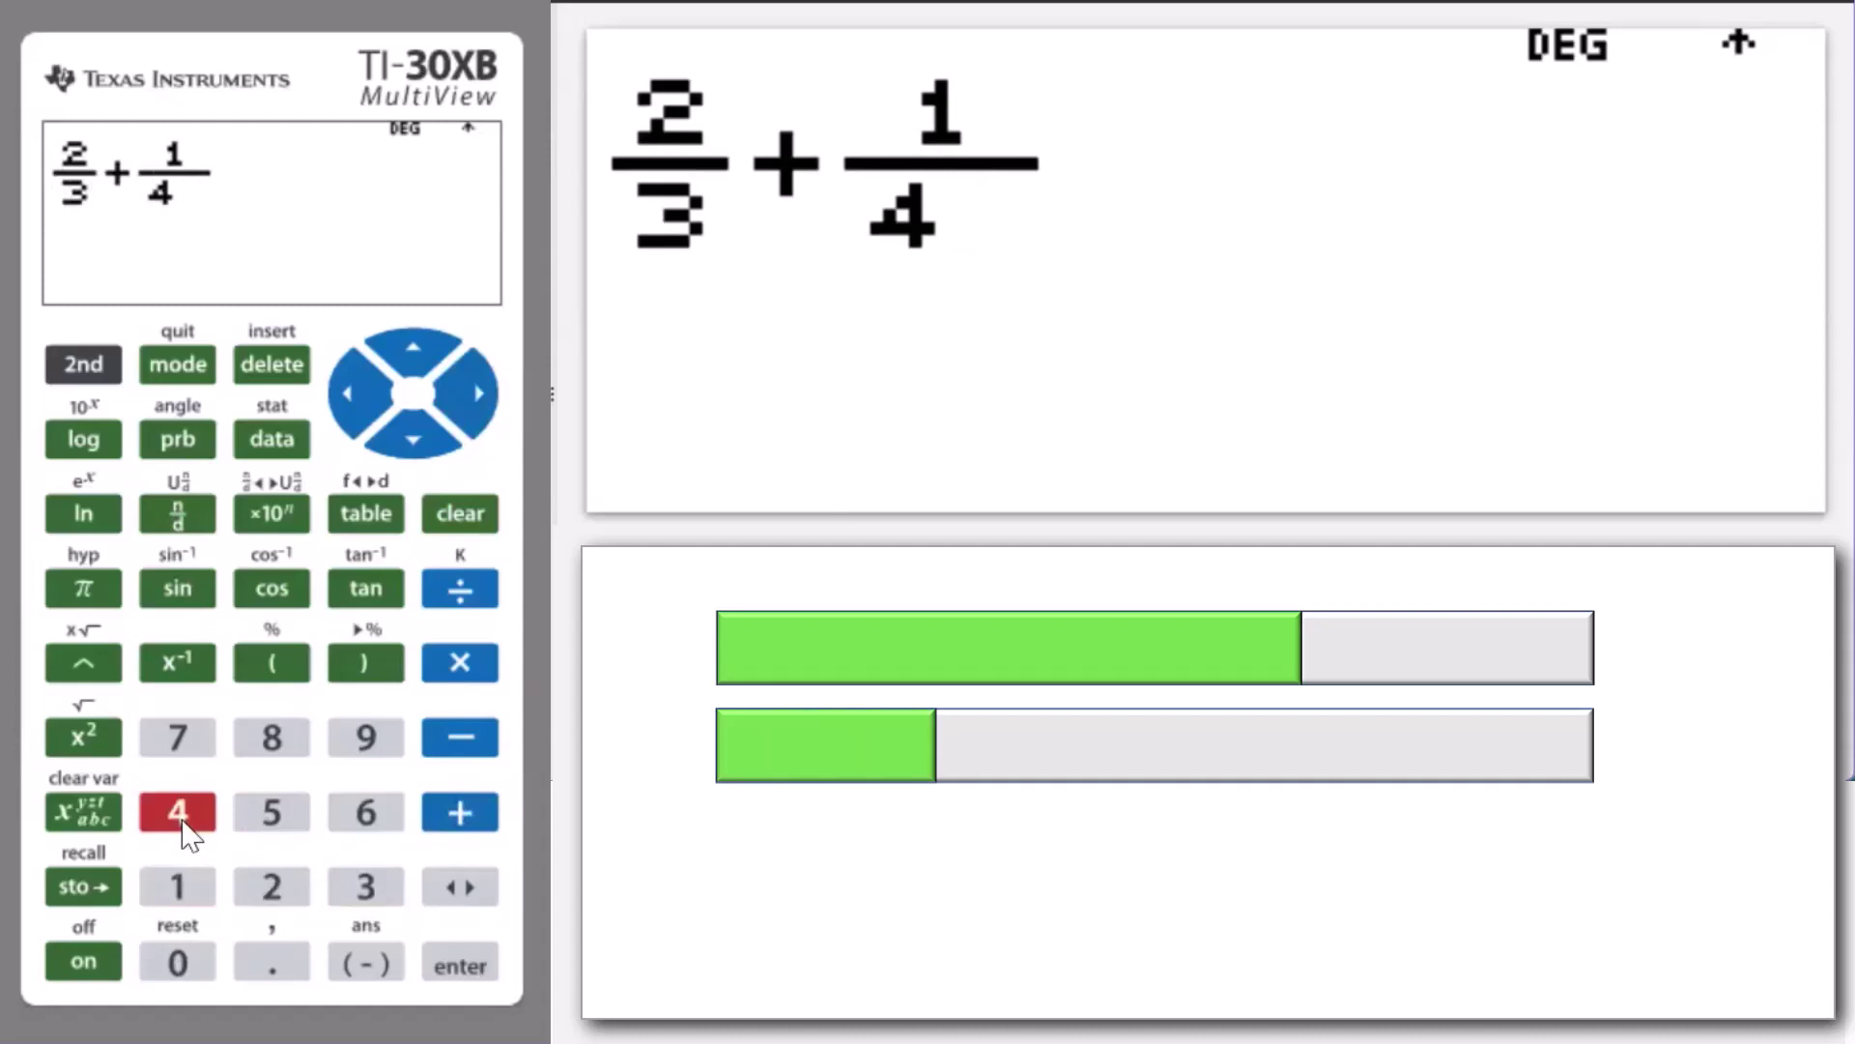
{"action": "left_click", "coordinate": [466, 967]}
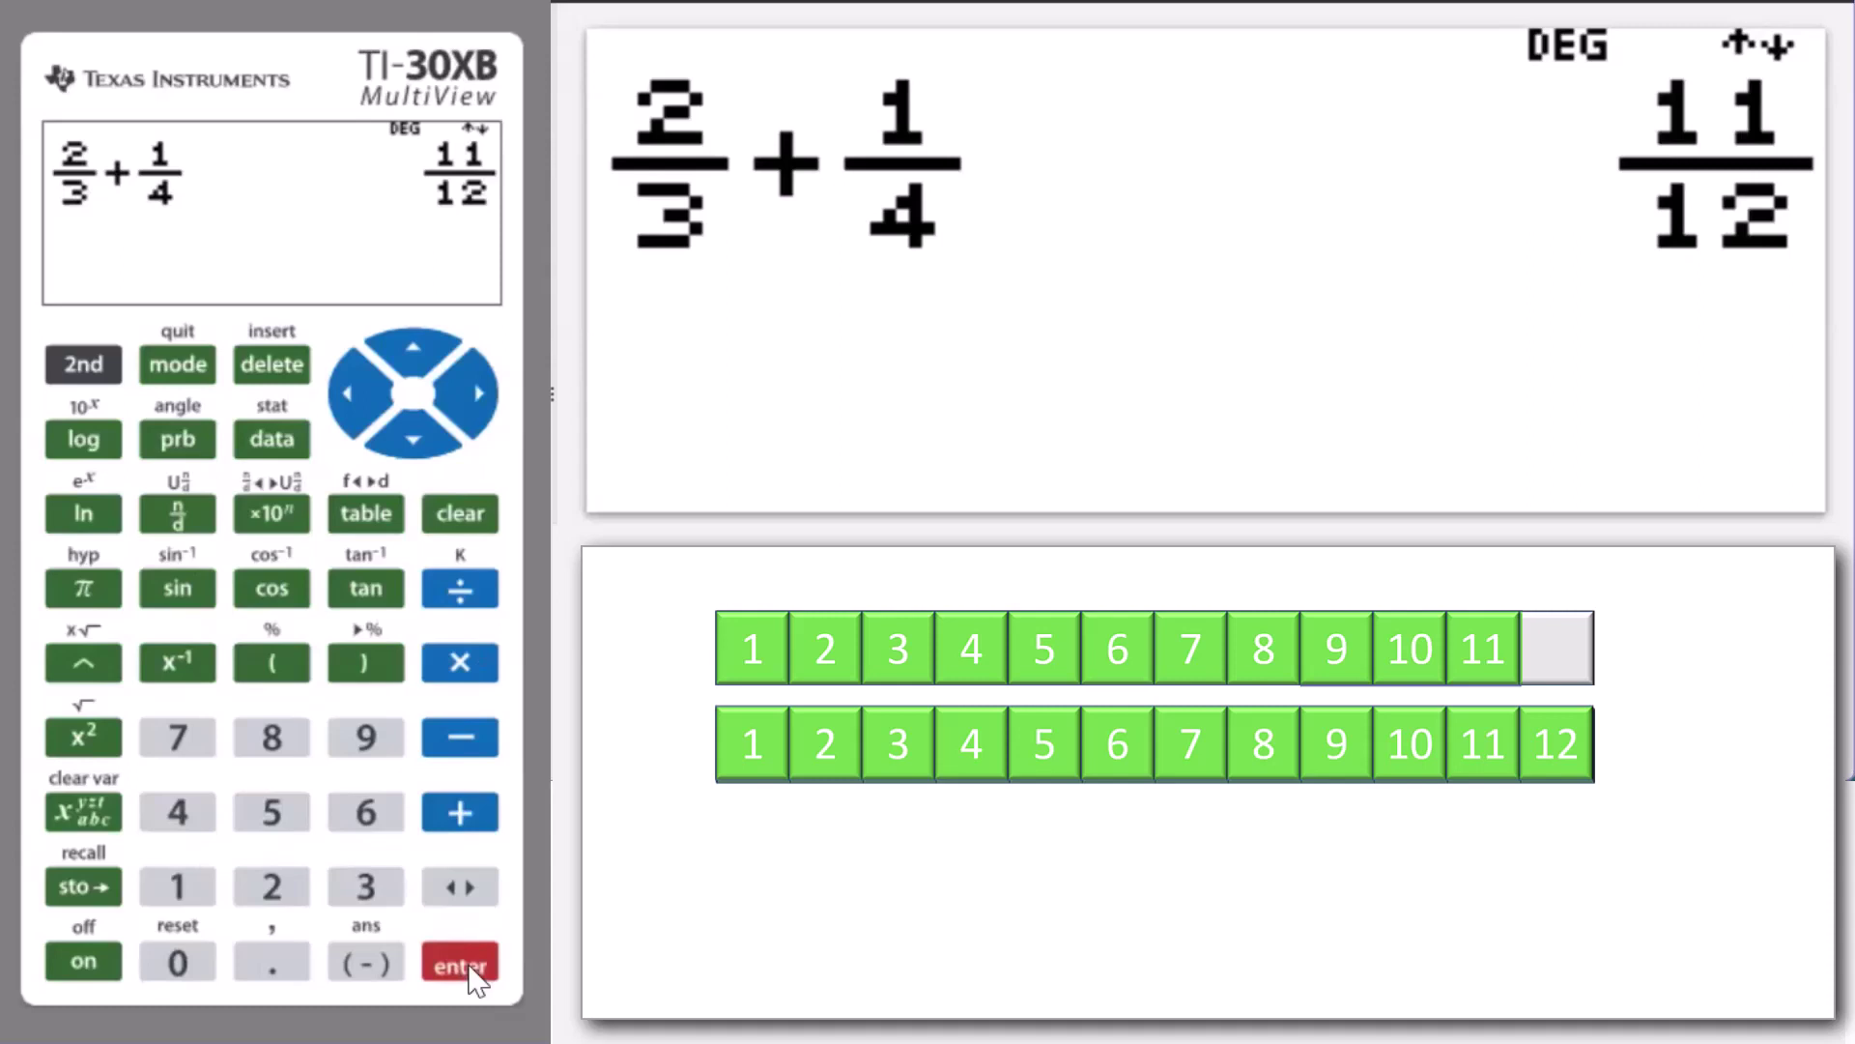
{"action": "left_click", "coordinate": [478, 503]}
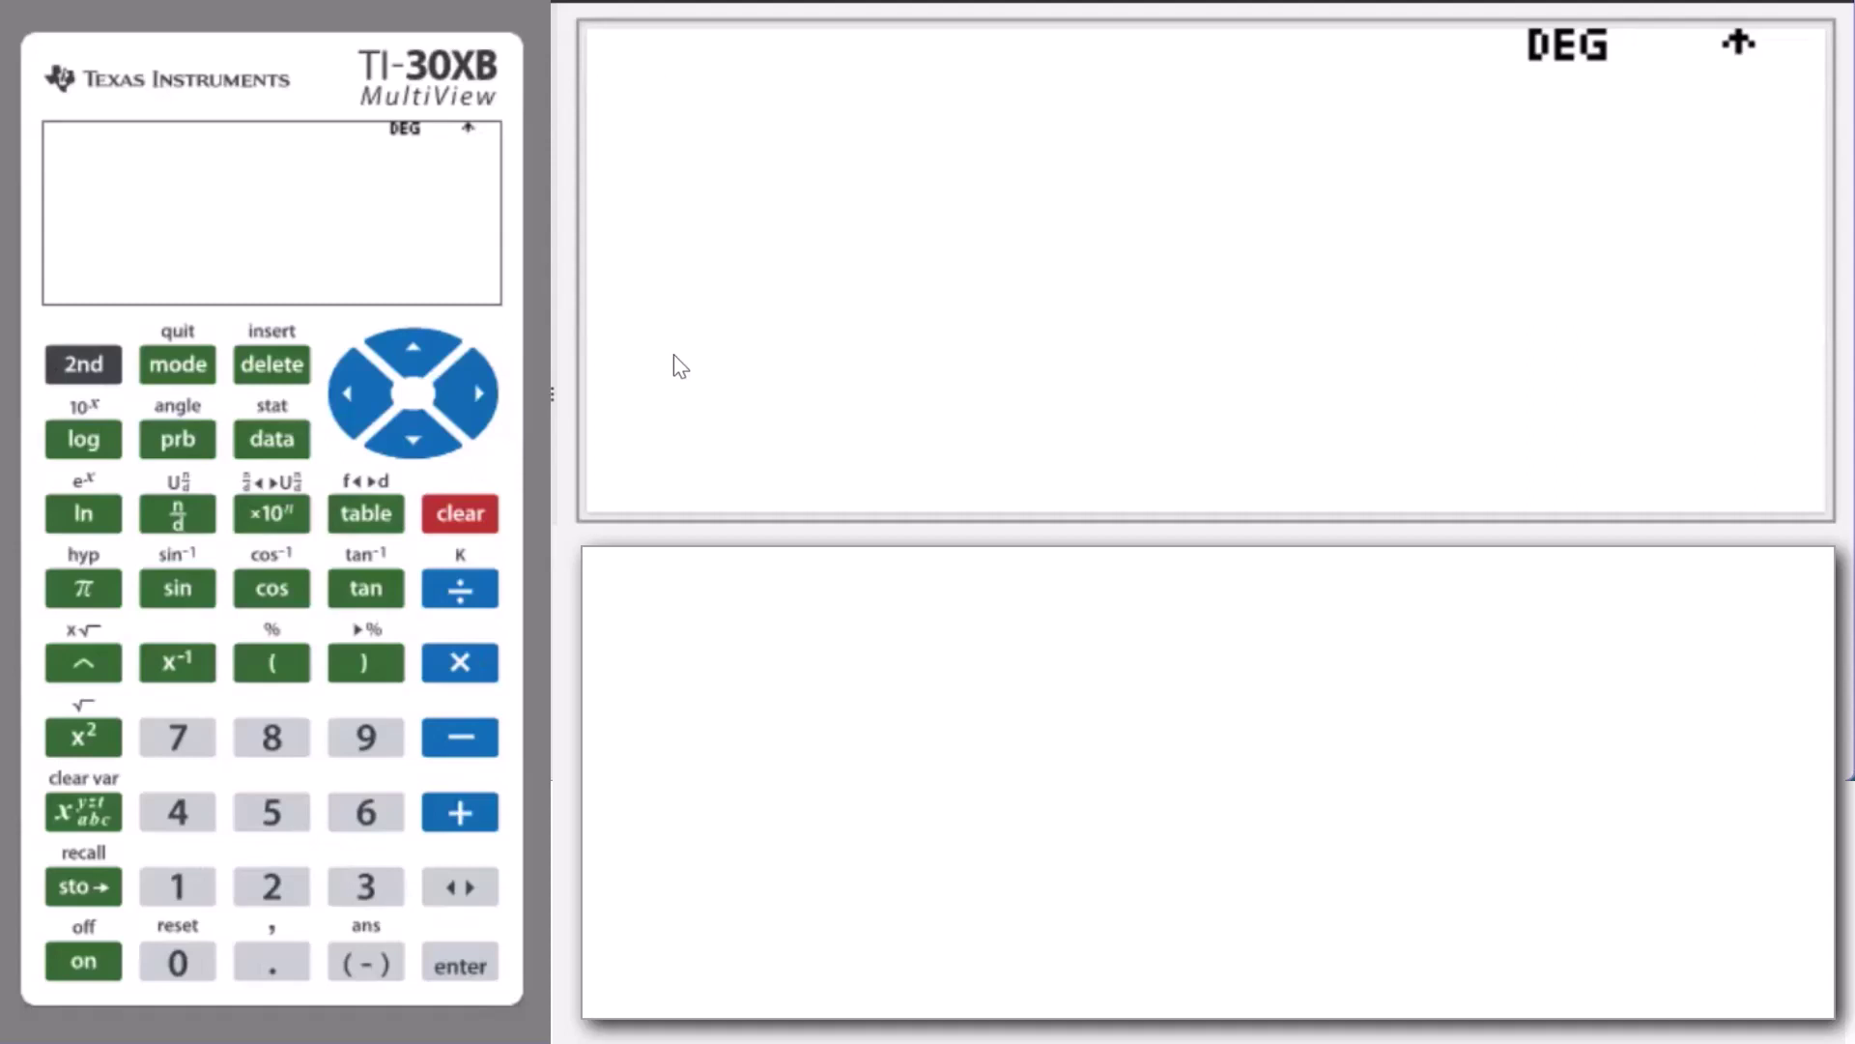
Step: Enter the improper fraction 19/8 and move out of the denominator
{"action": "left_click", "coordinate": [167, 897]}
{"action": "left_click", "coordinate": [369, 746]}
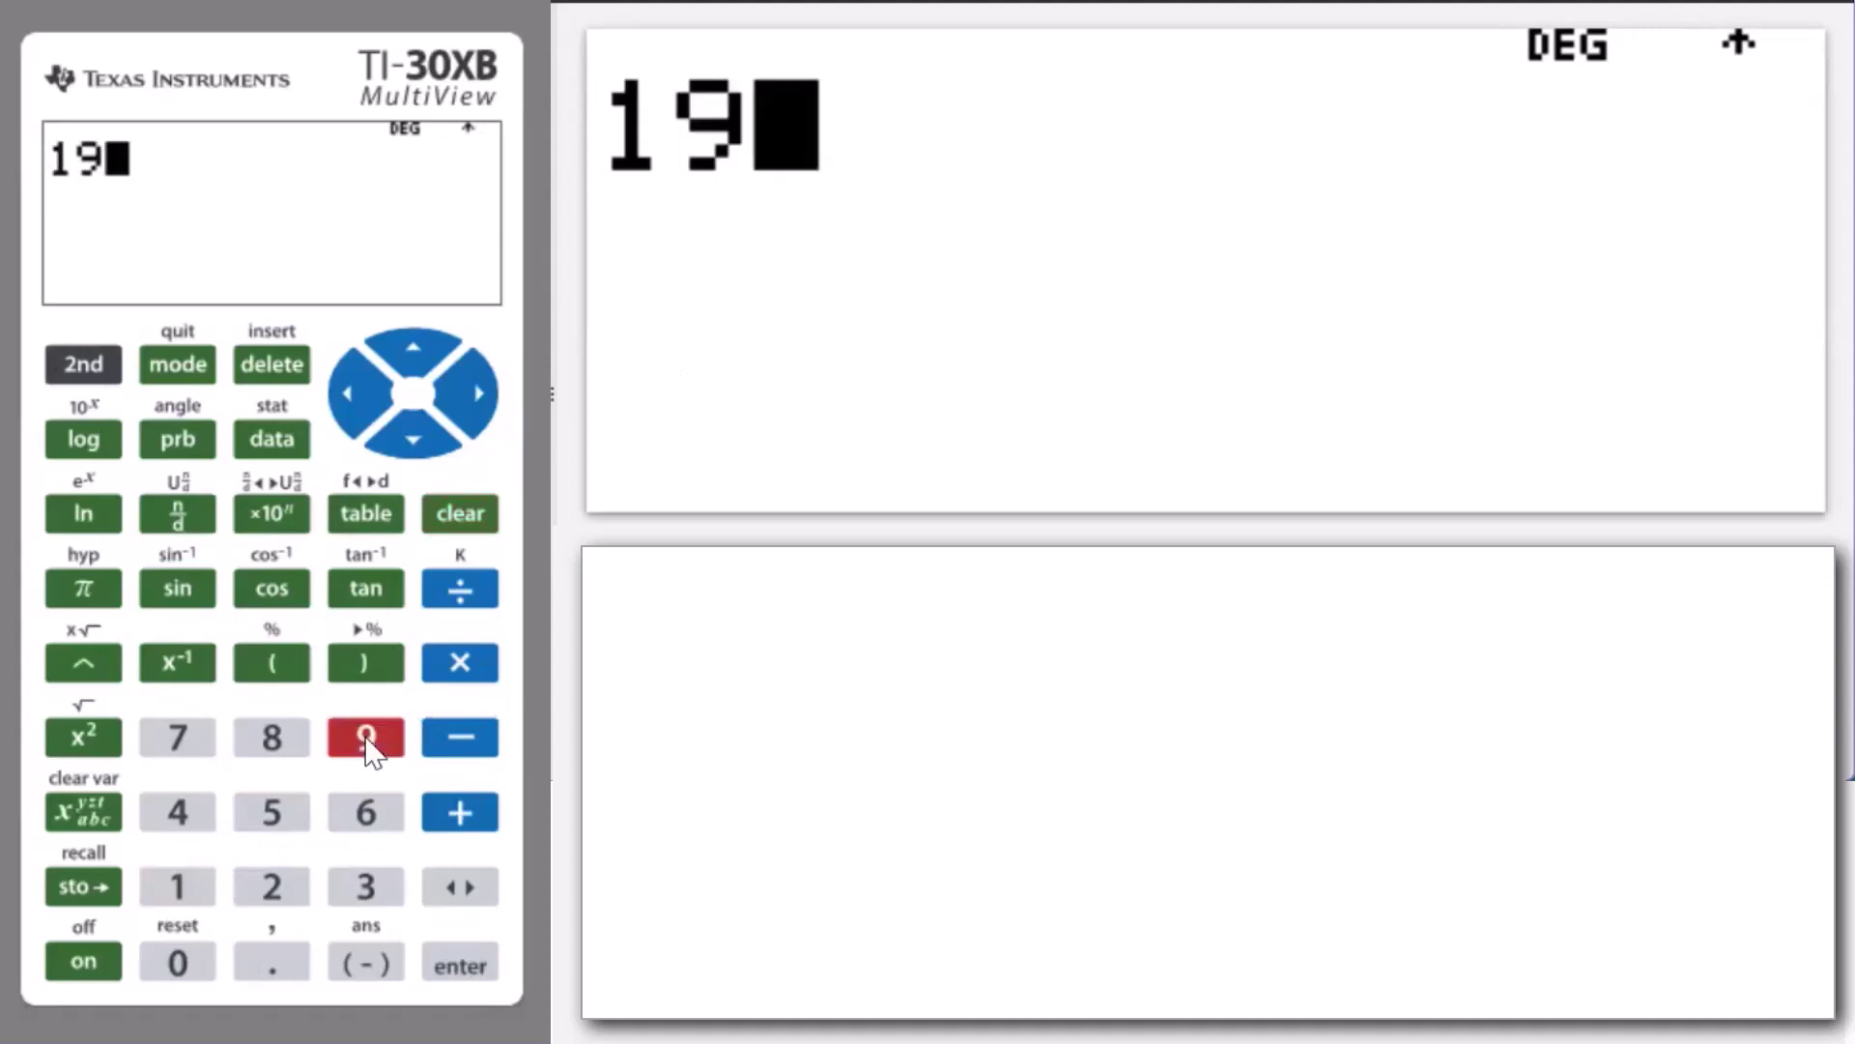
{"action": "left_click", "coordinate": [182, 521]}
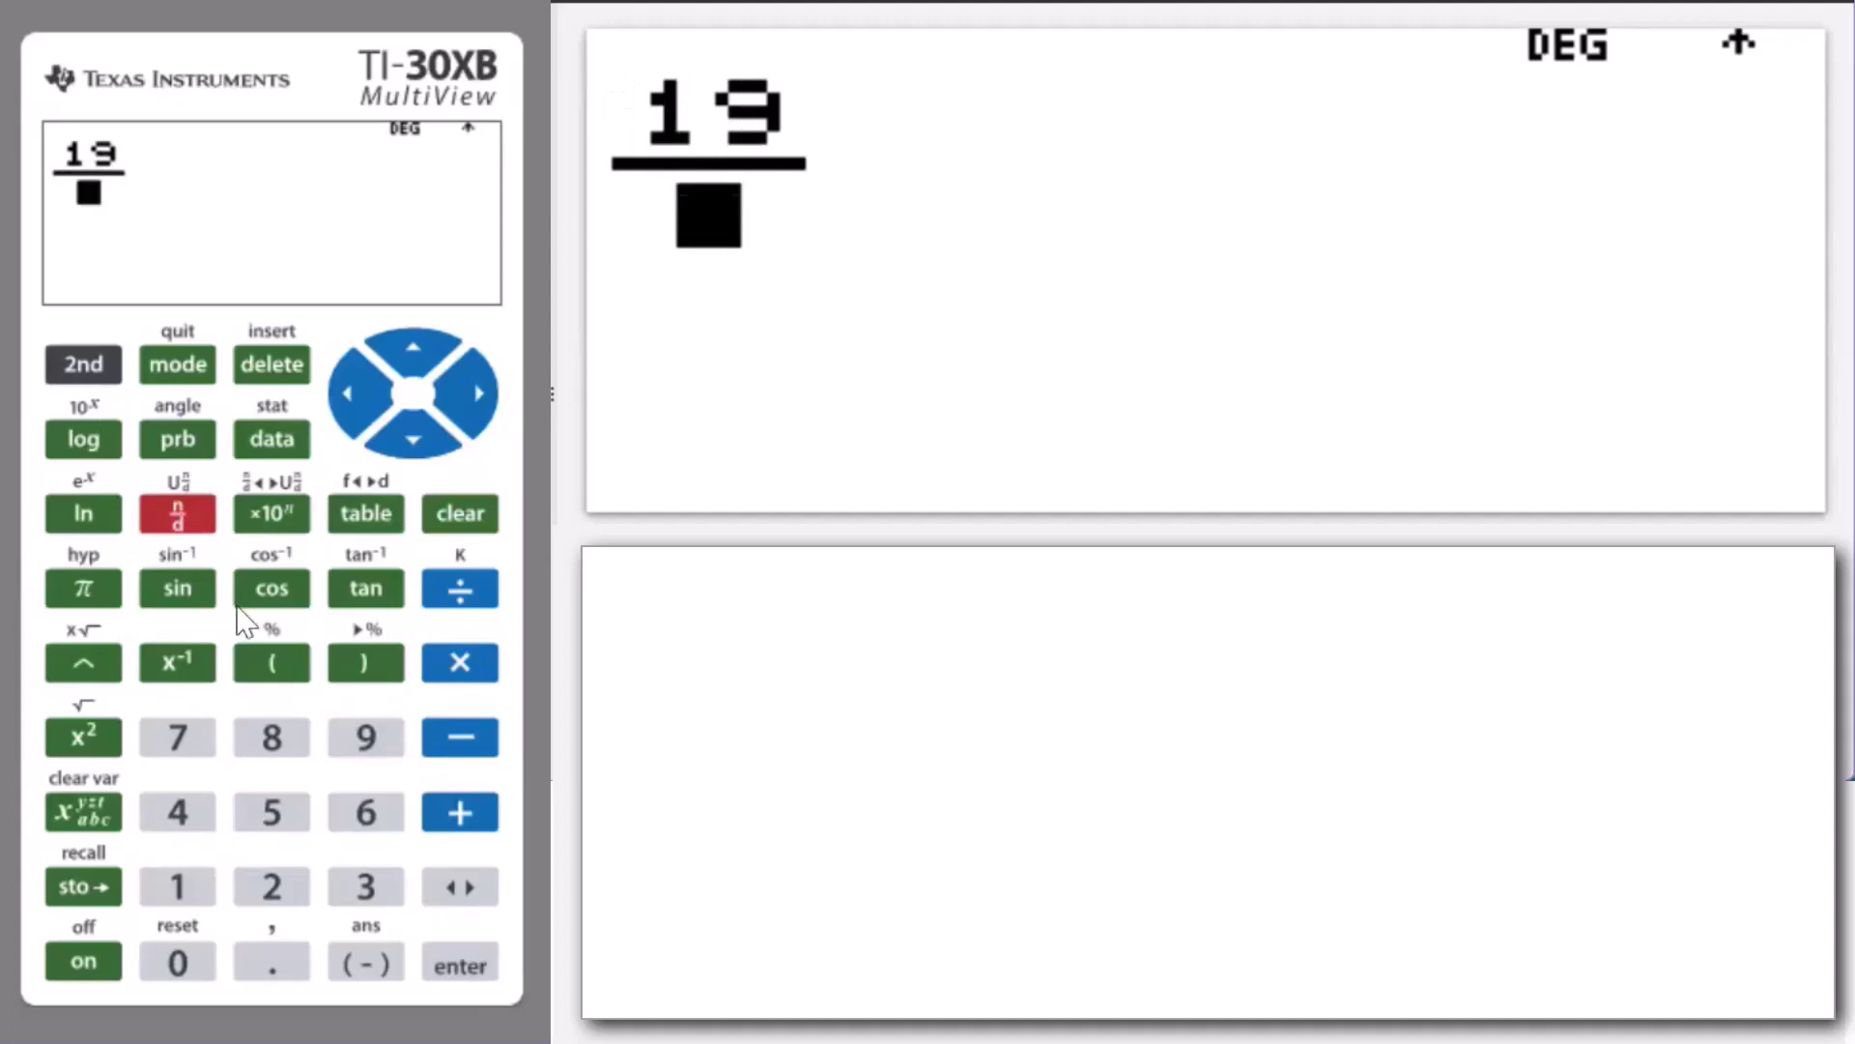
{"action": "left_click", "coordinate": [276, 744]}
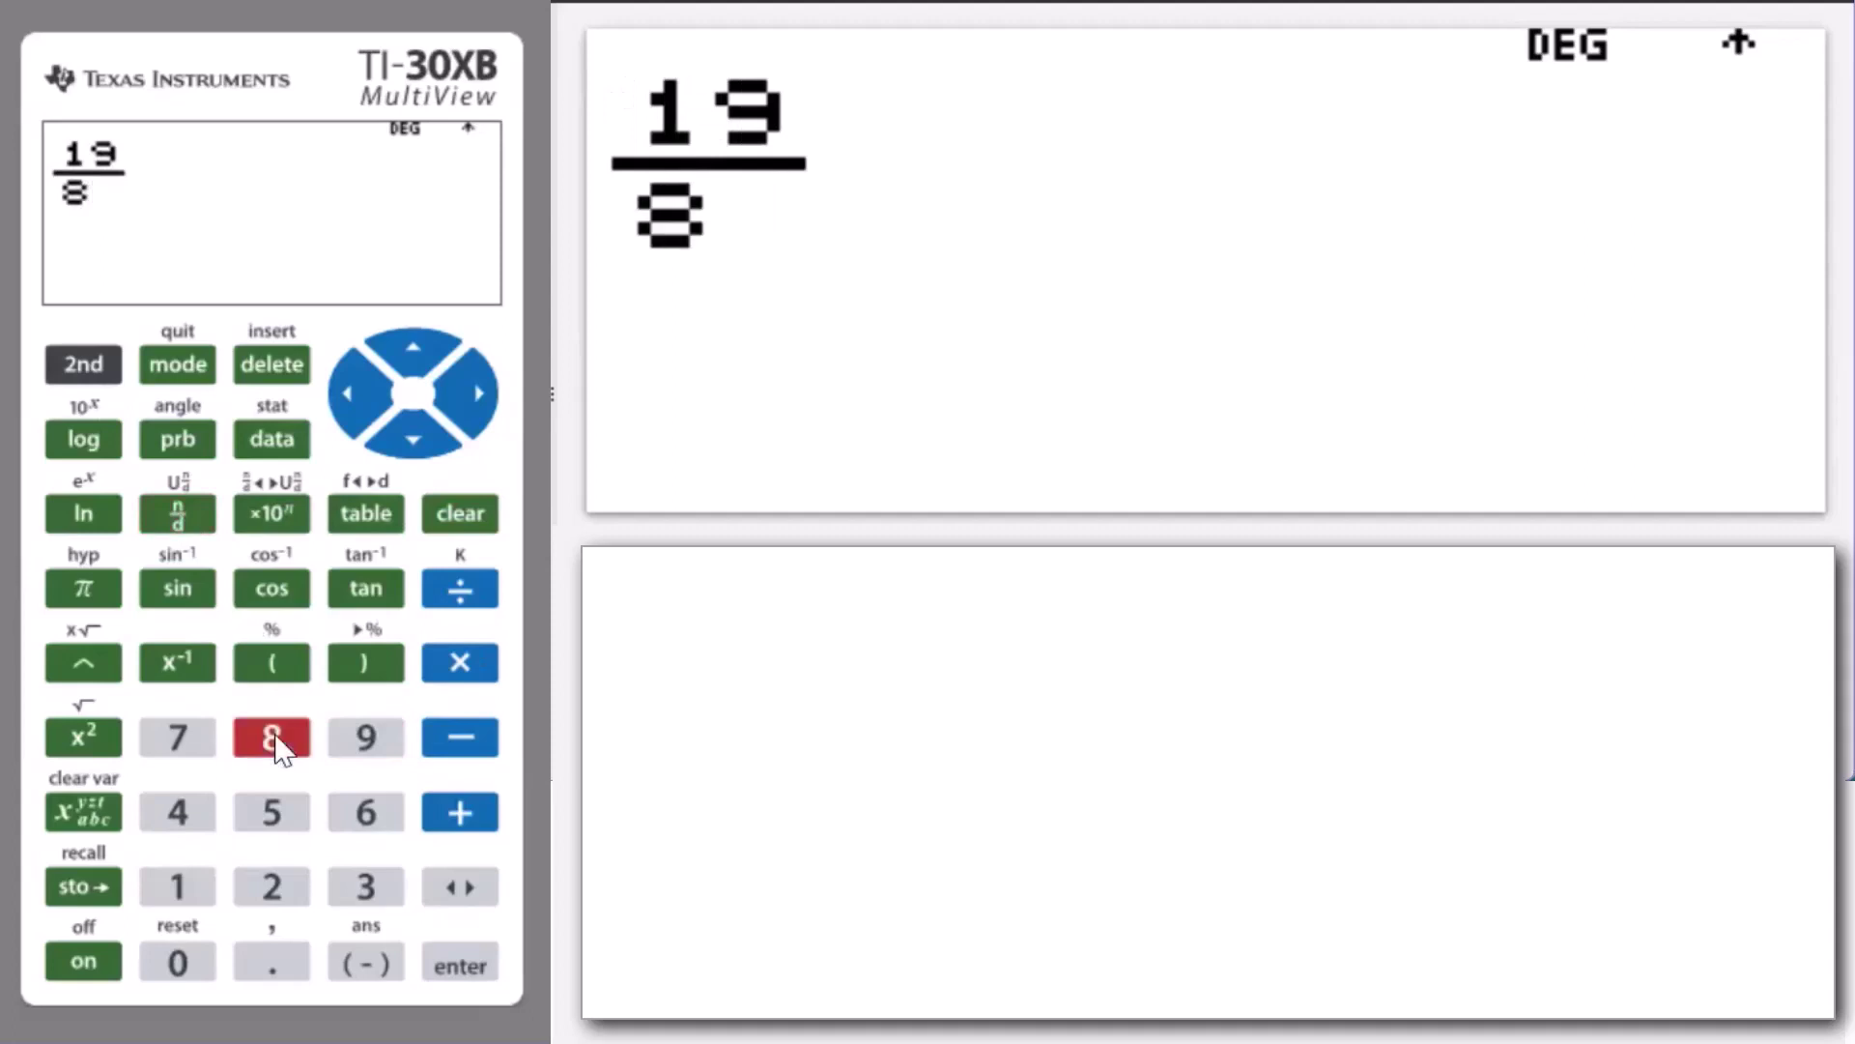
{"action": "left_click", "coordinate": [474, 396]}
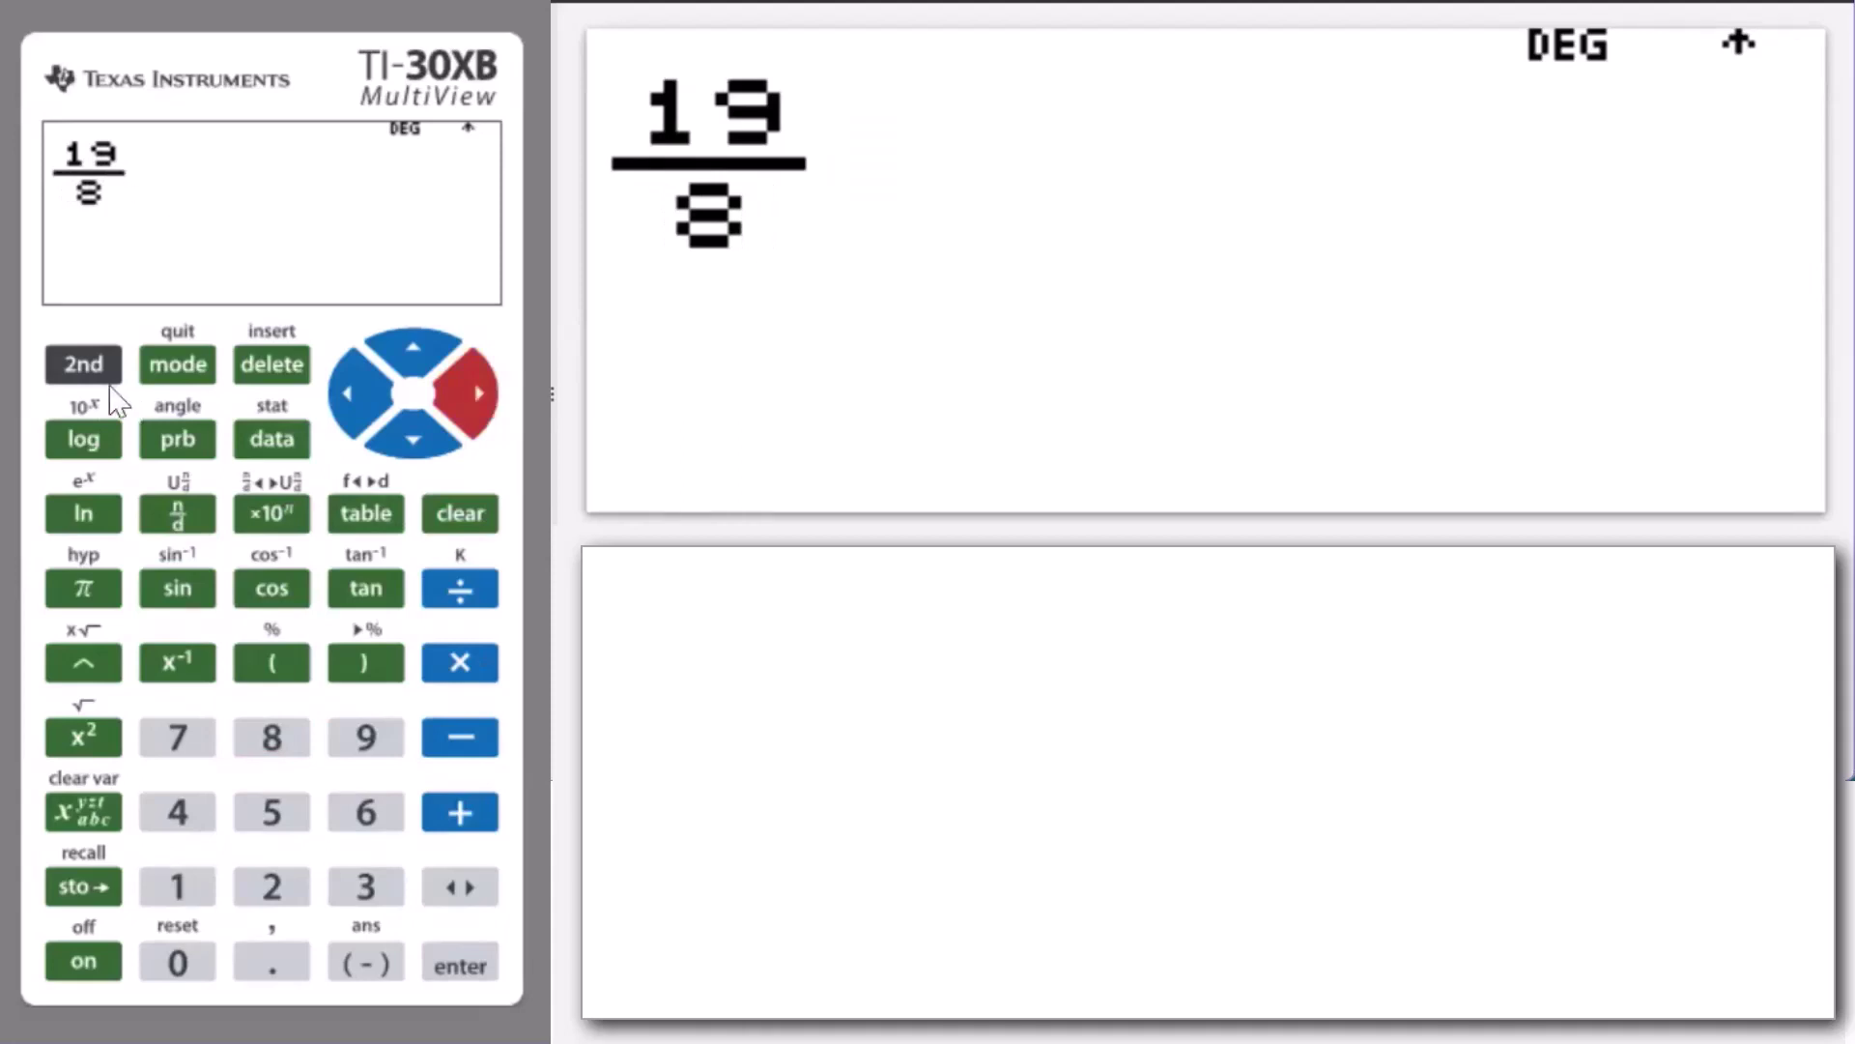
Step: Convert 19/8 to the mixed number 2 3/8 with n/d◂▸Un/d, then clear the display
{"action": "left_click", "coordinate": [79, 370]}
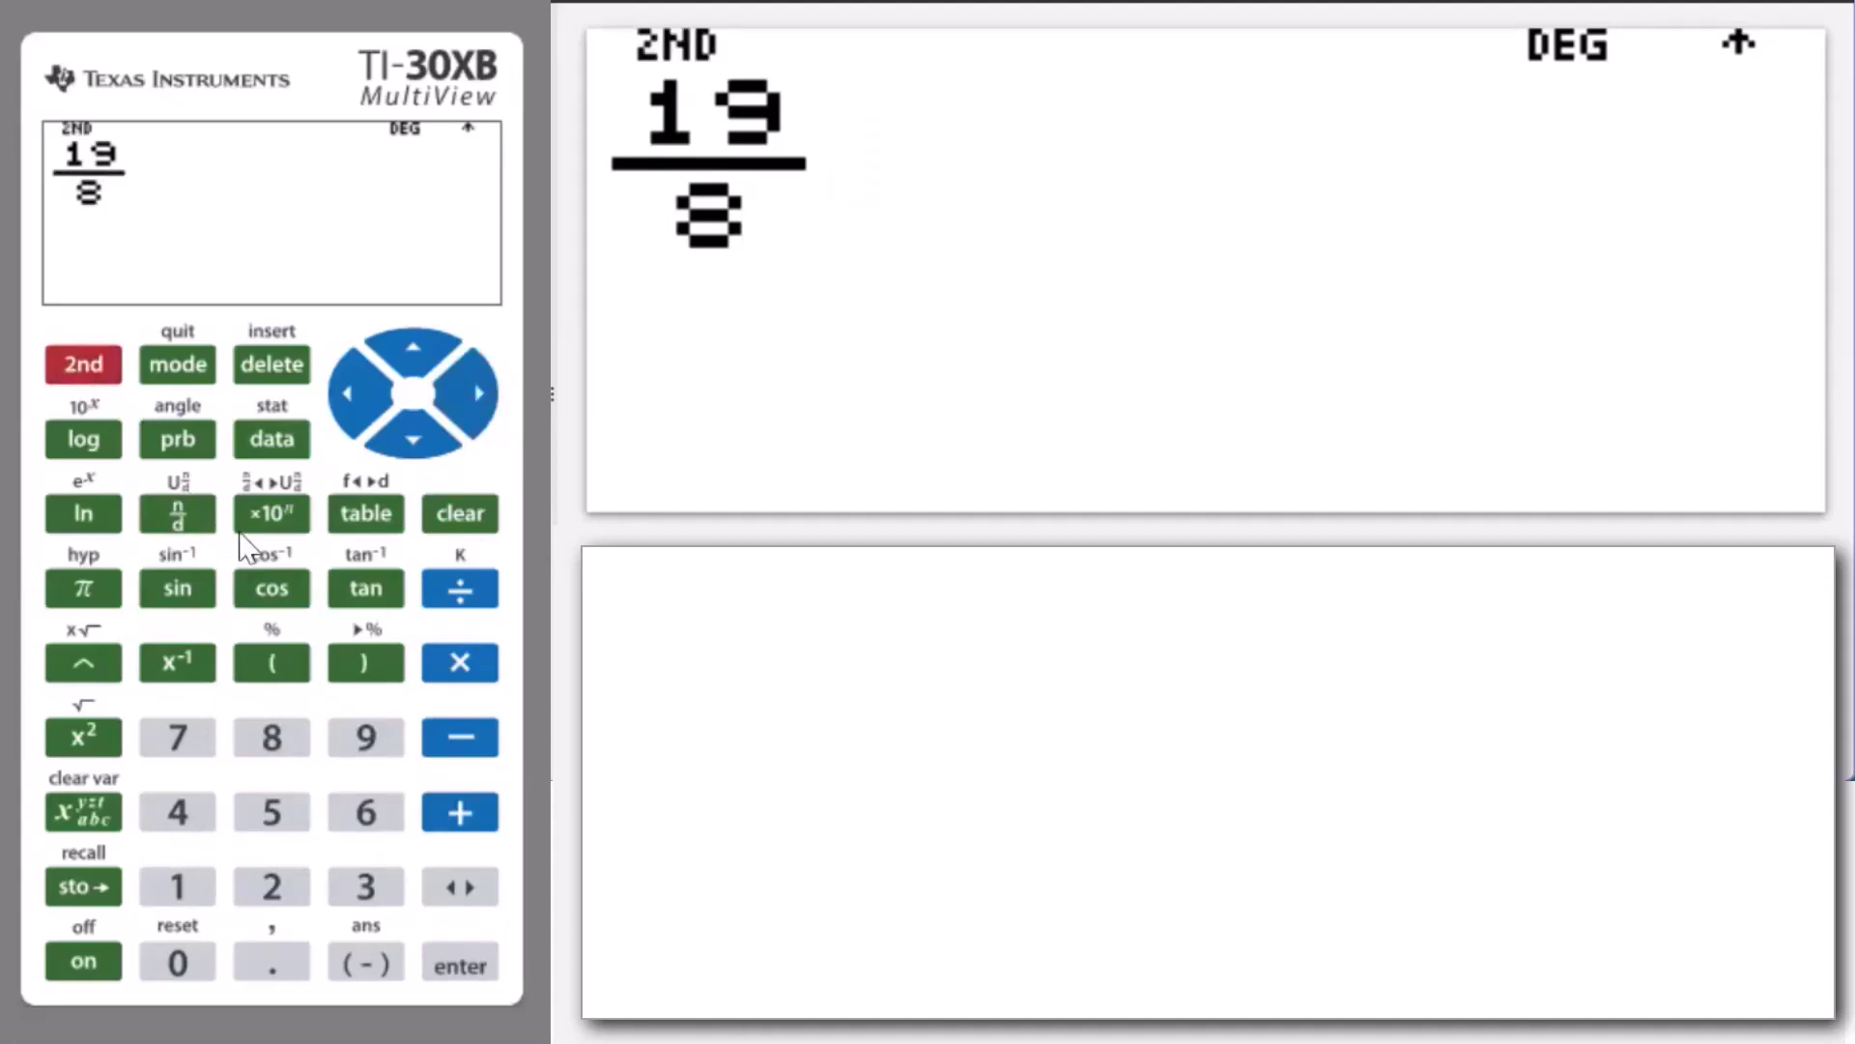
{"action": "left_click", "coordinate": [273, 522]}
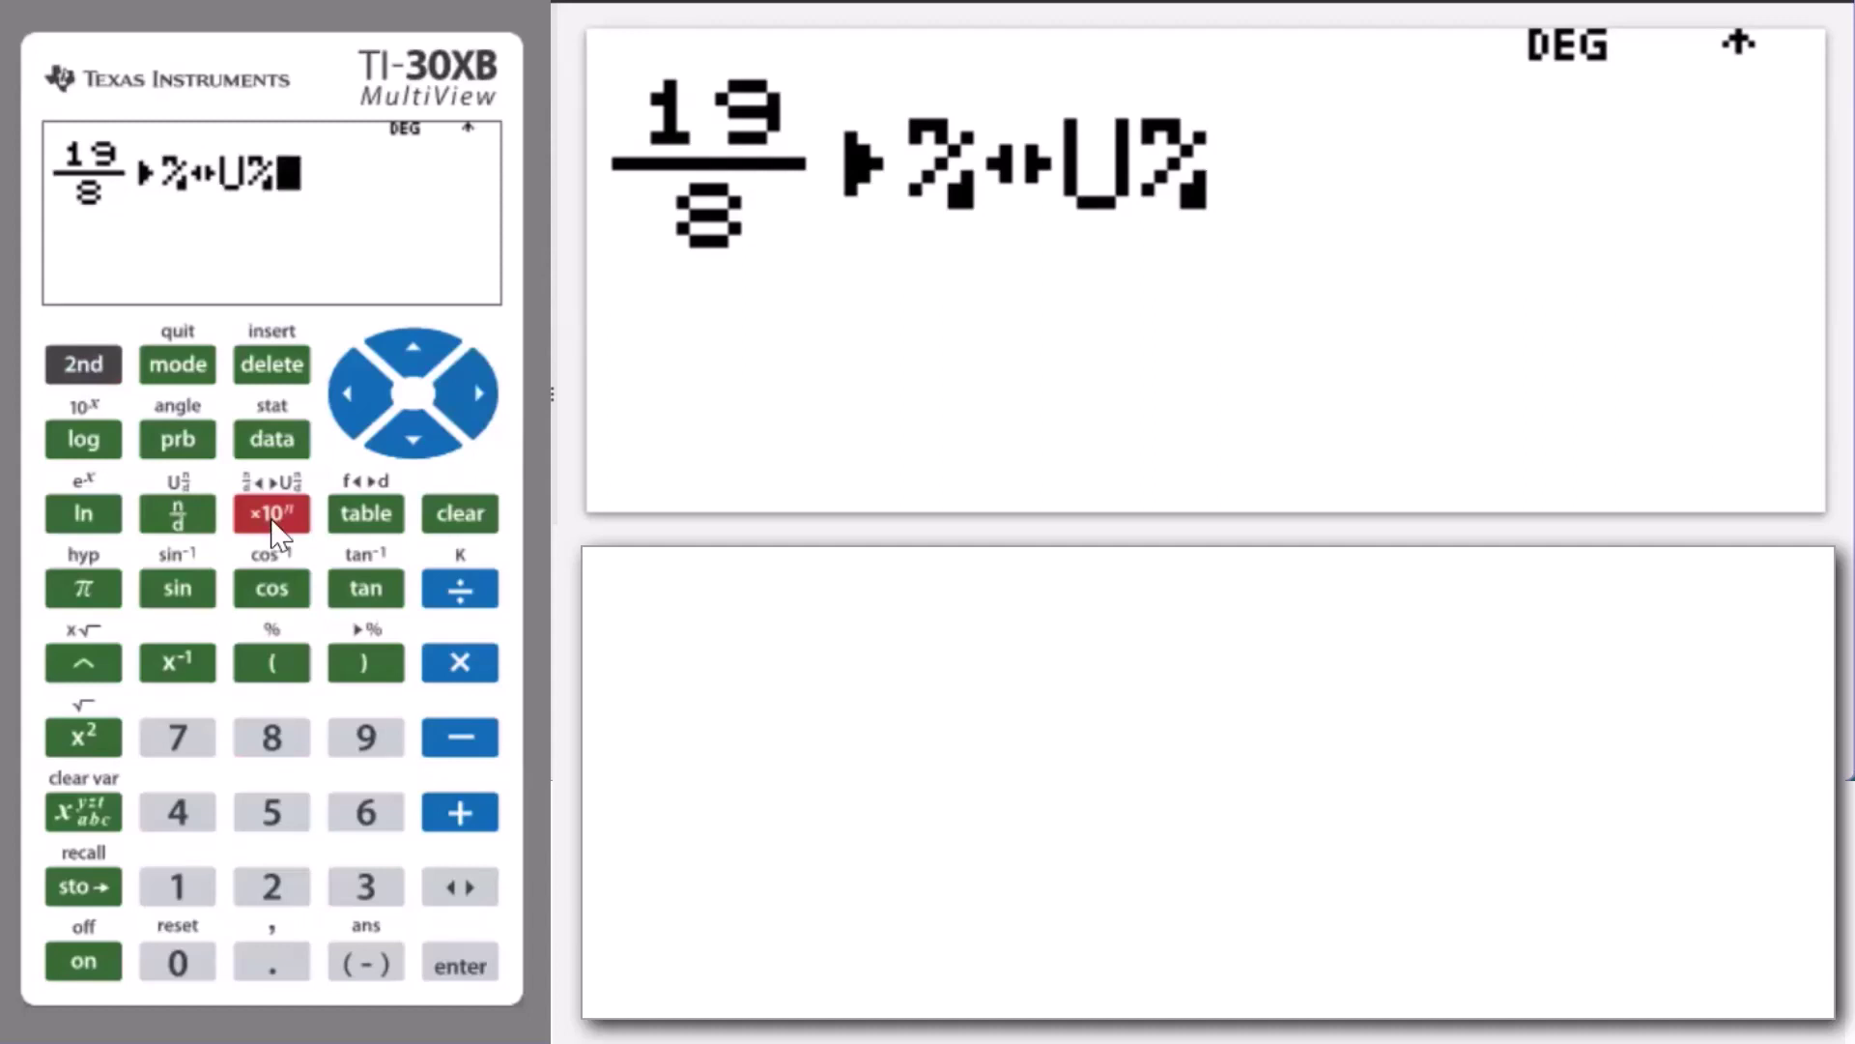
{"action": "left_click", "coordinate": [461, 966]}
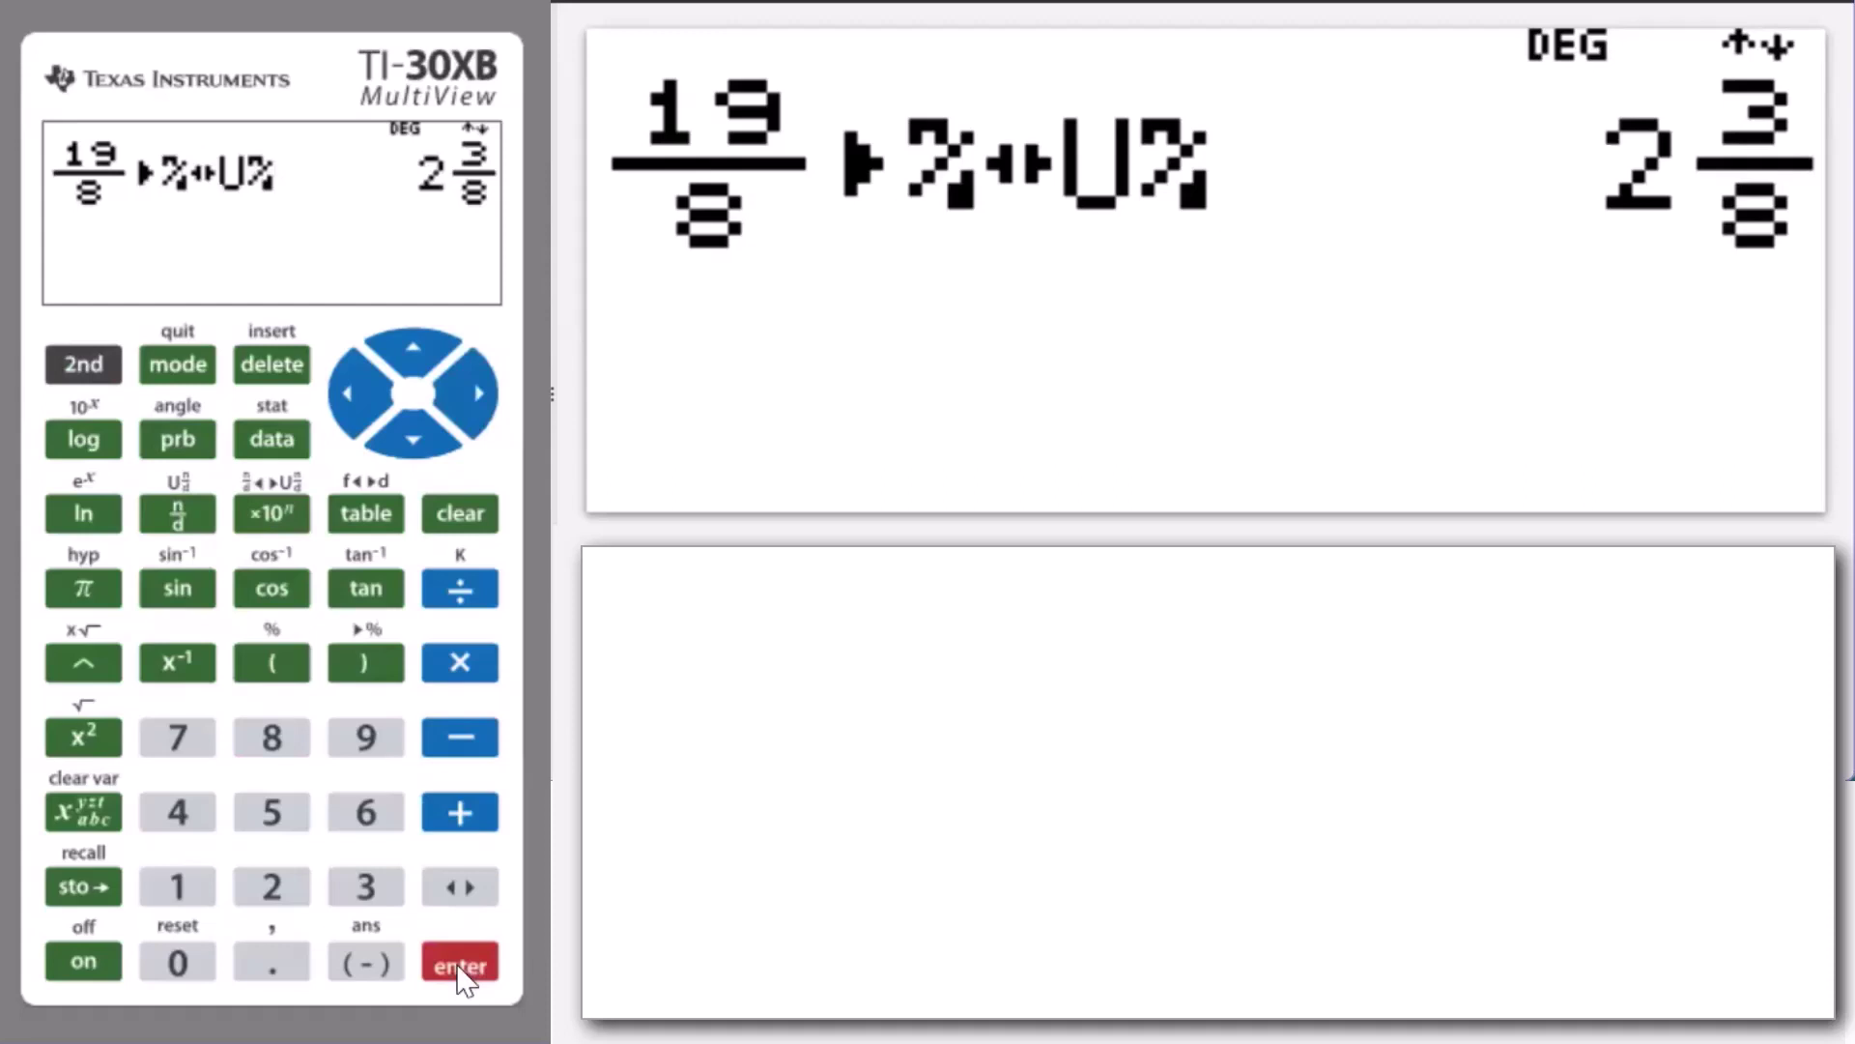
{"action": "left_click", "coordinate": [480, 519]}
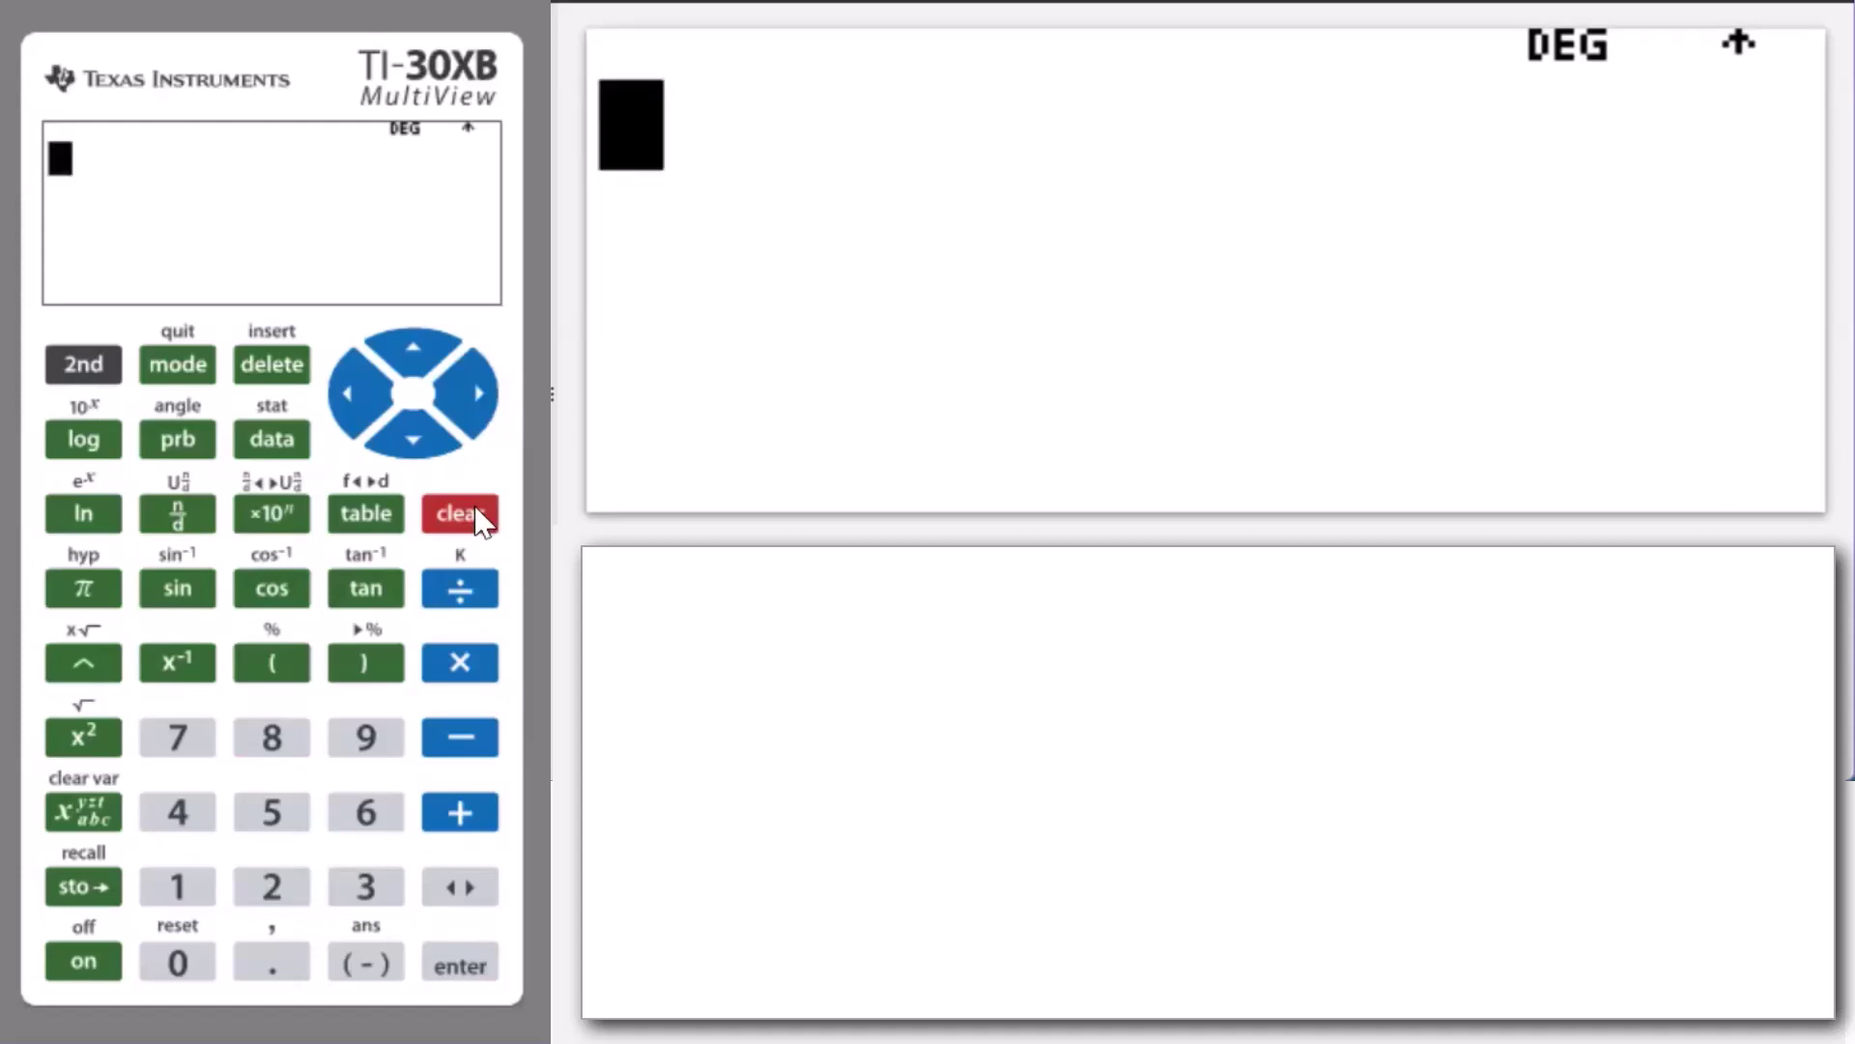
Step: Enter the mixed number 4 7/12 with Un/d and evaluate it to 55/12
{"action": "left_click", "coordinate": [178, 815]}
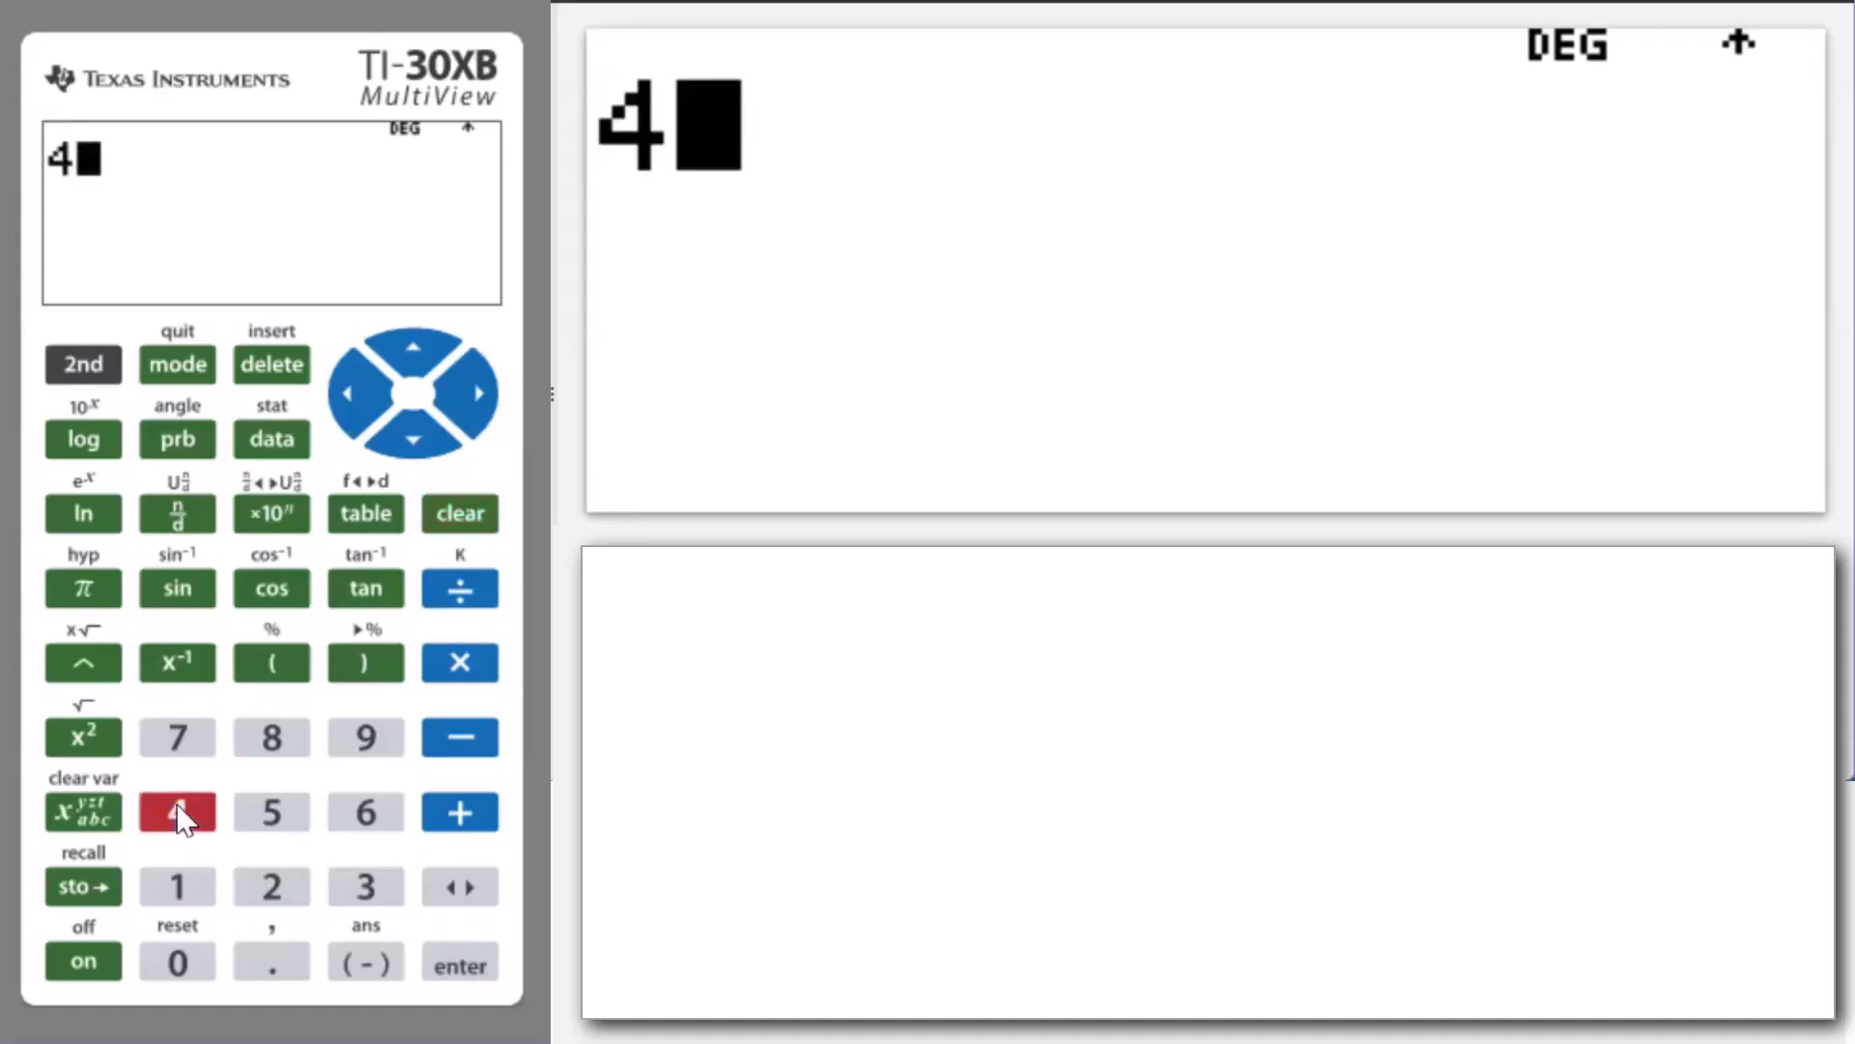
{"action": "left_click", "coordinate": [85, 366]}
{"action": "left_click", "coordinate": [183, 518]}
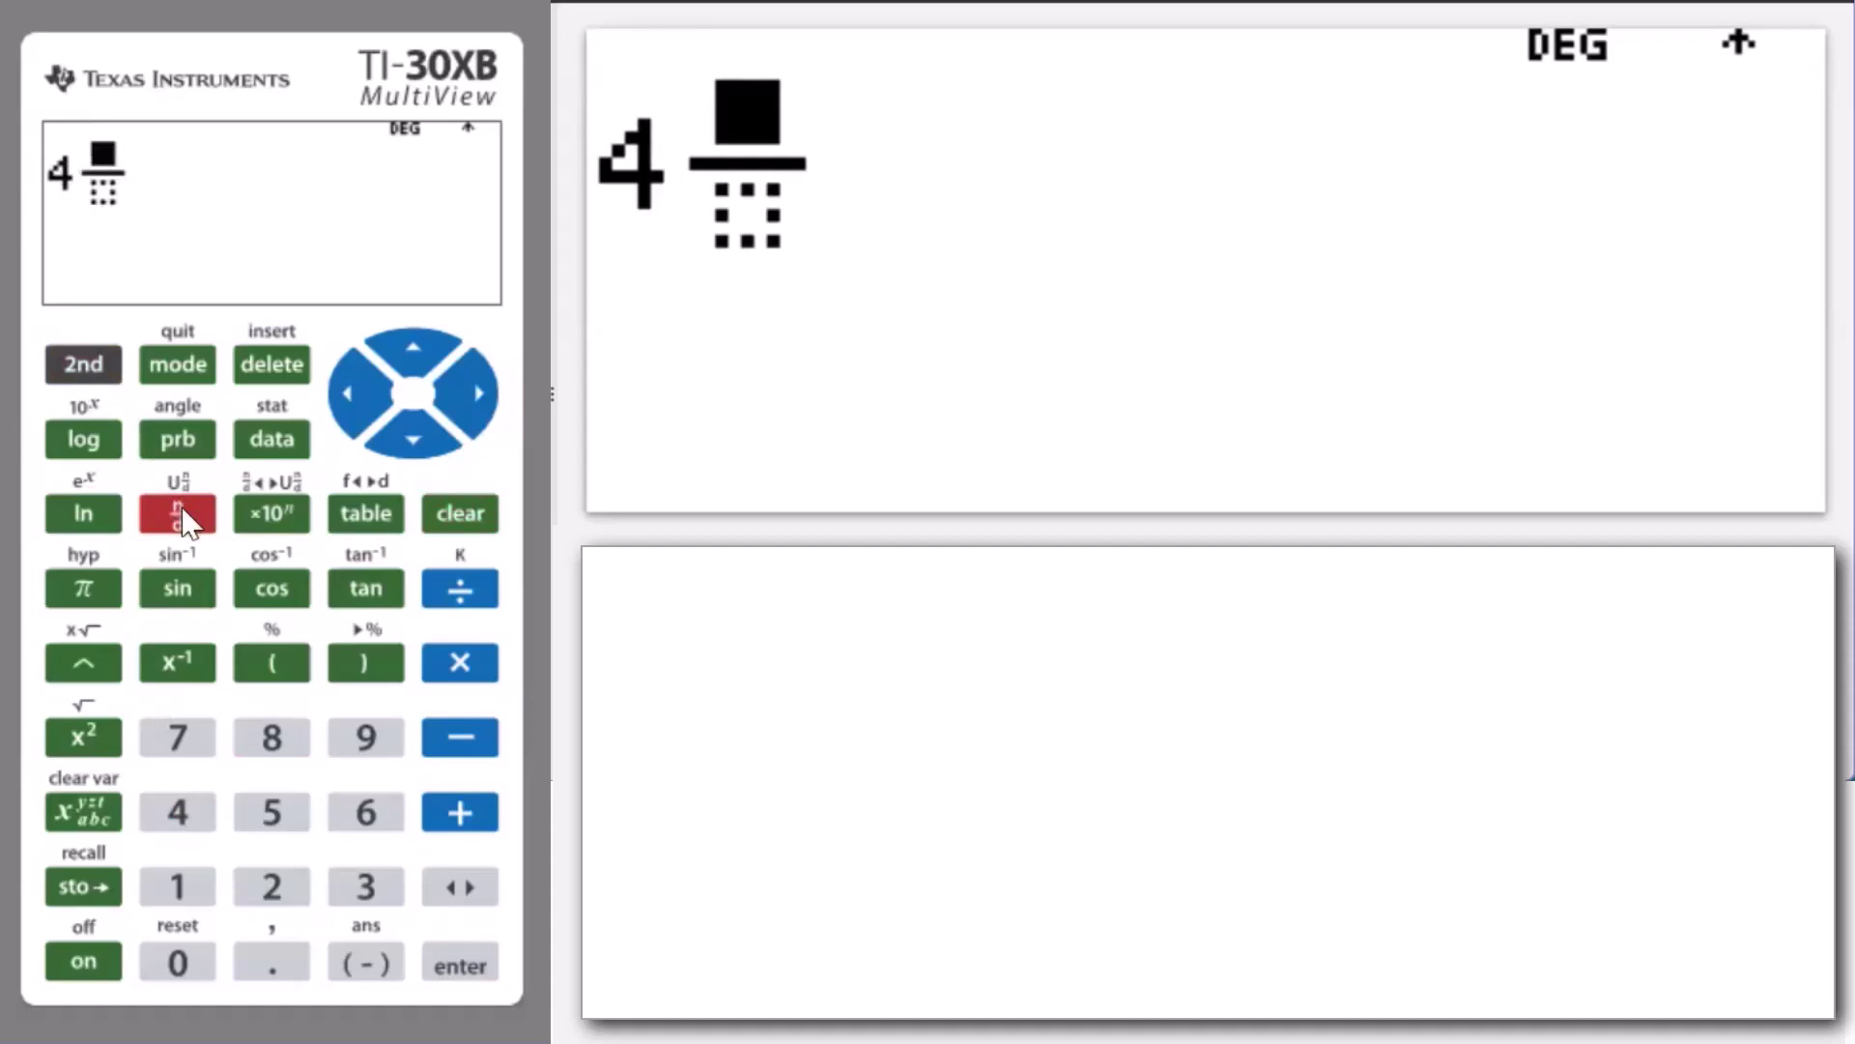
{"action": "left_click", "coordinate": [180, 745]}
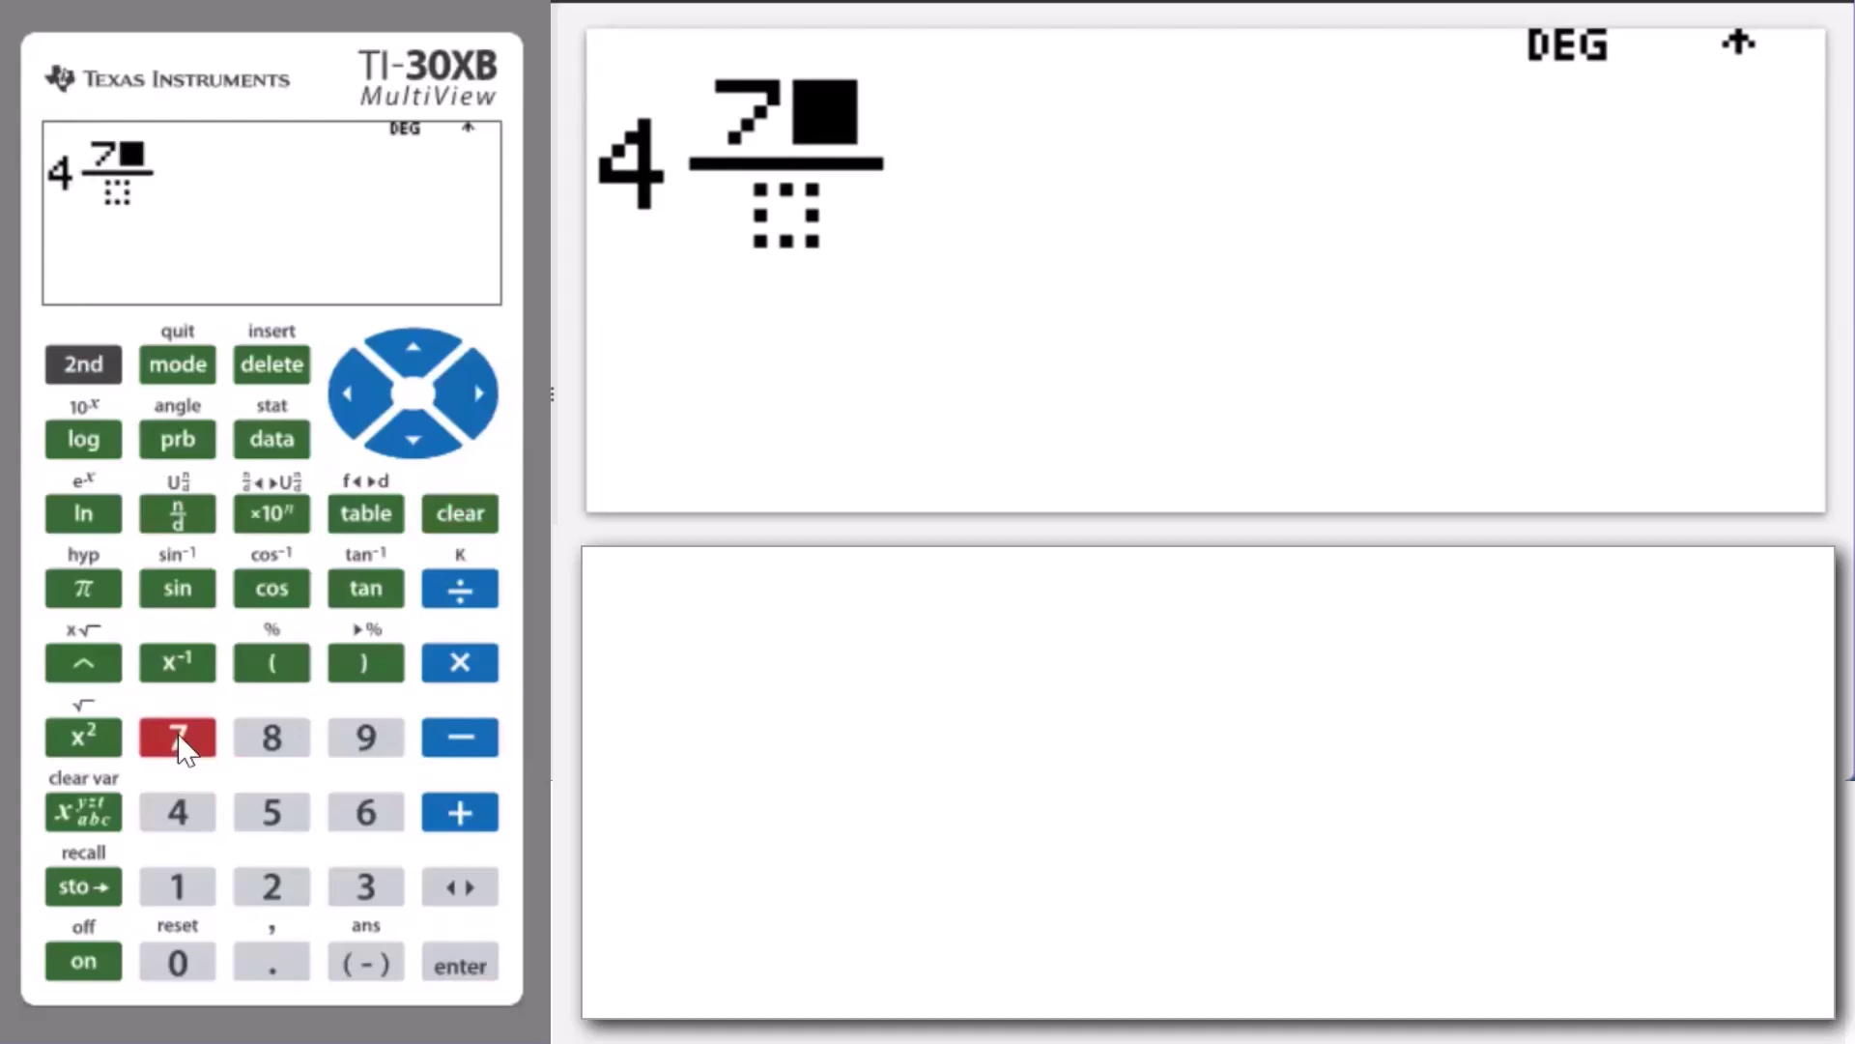
{"action": "left_click", "coordinate": [413, 440]}
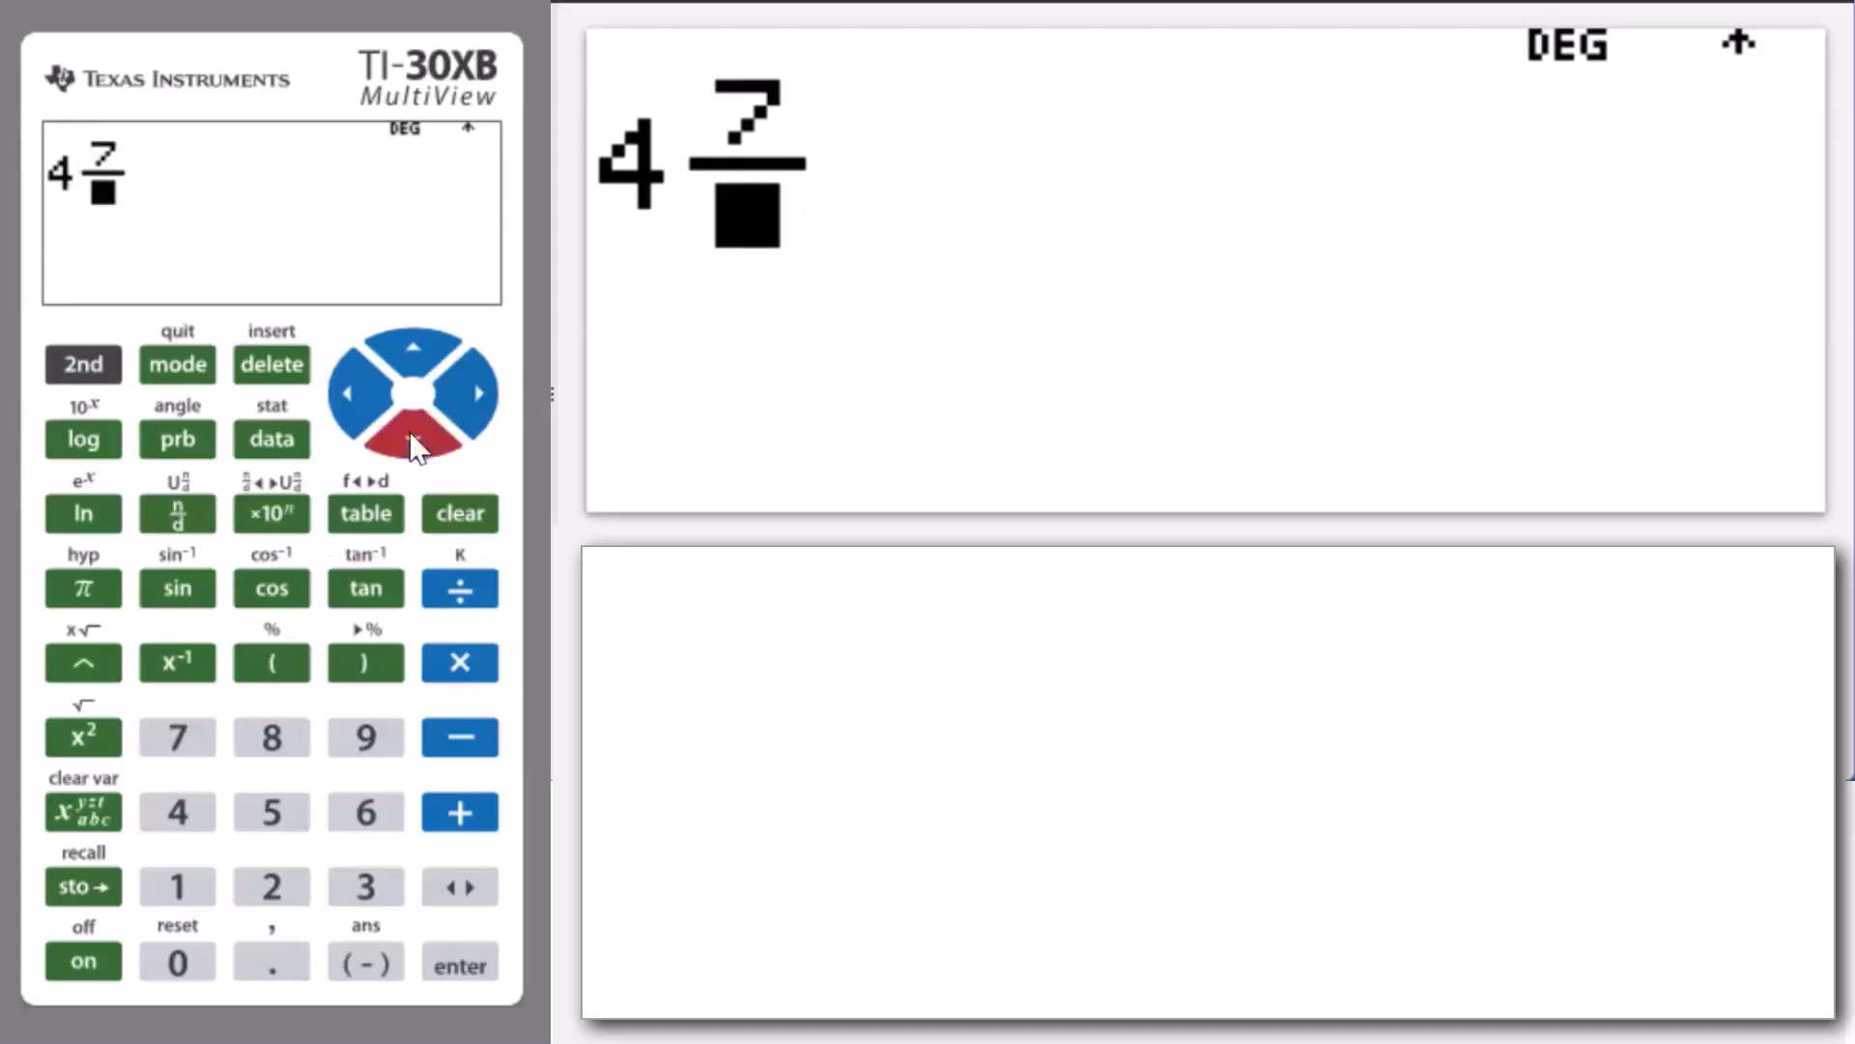
{"action": "left_click", "coordinate": [172, 885]}
{"action": "left_click", "coordinate": [272, 885]}
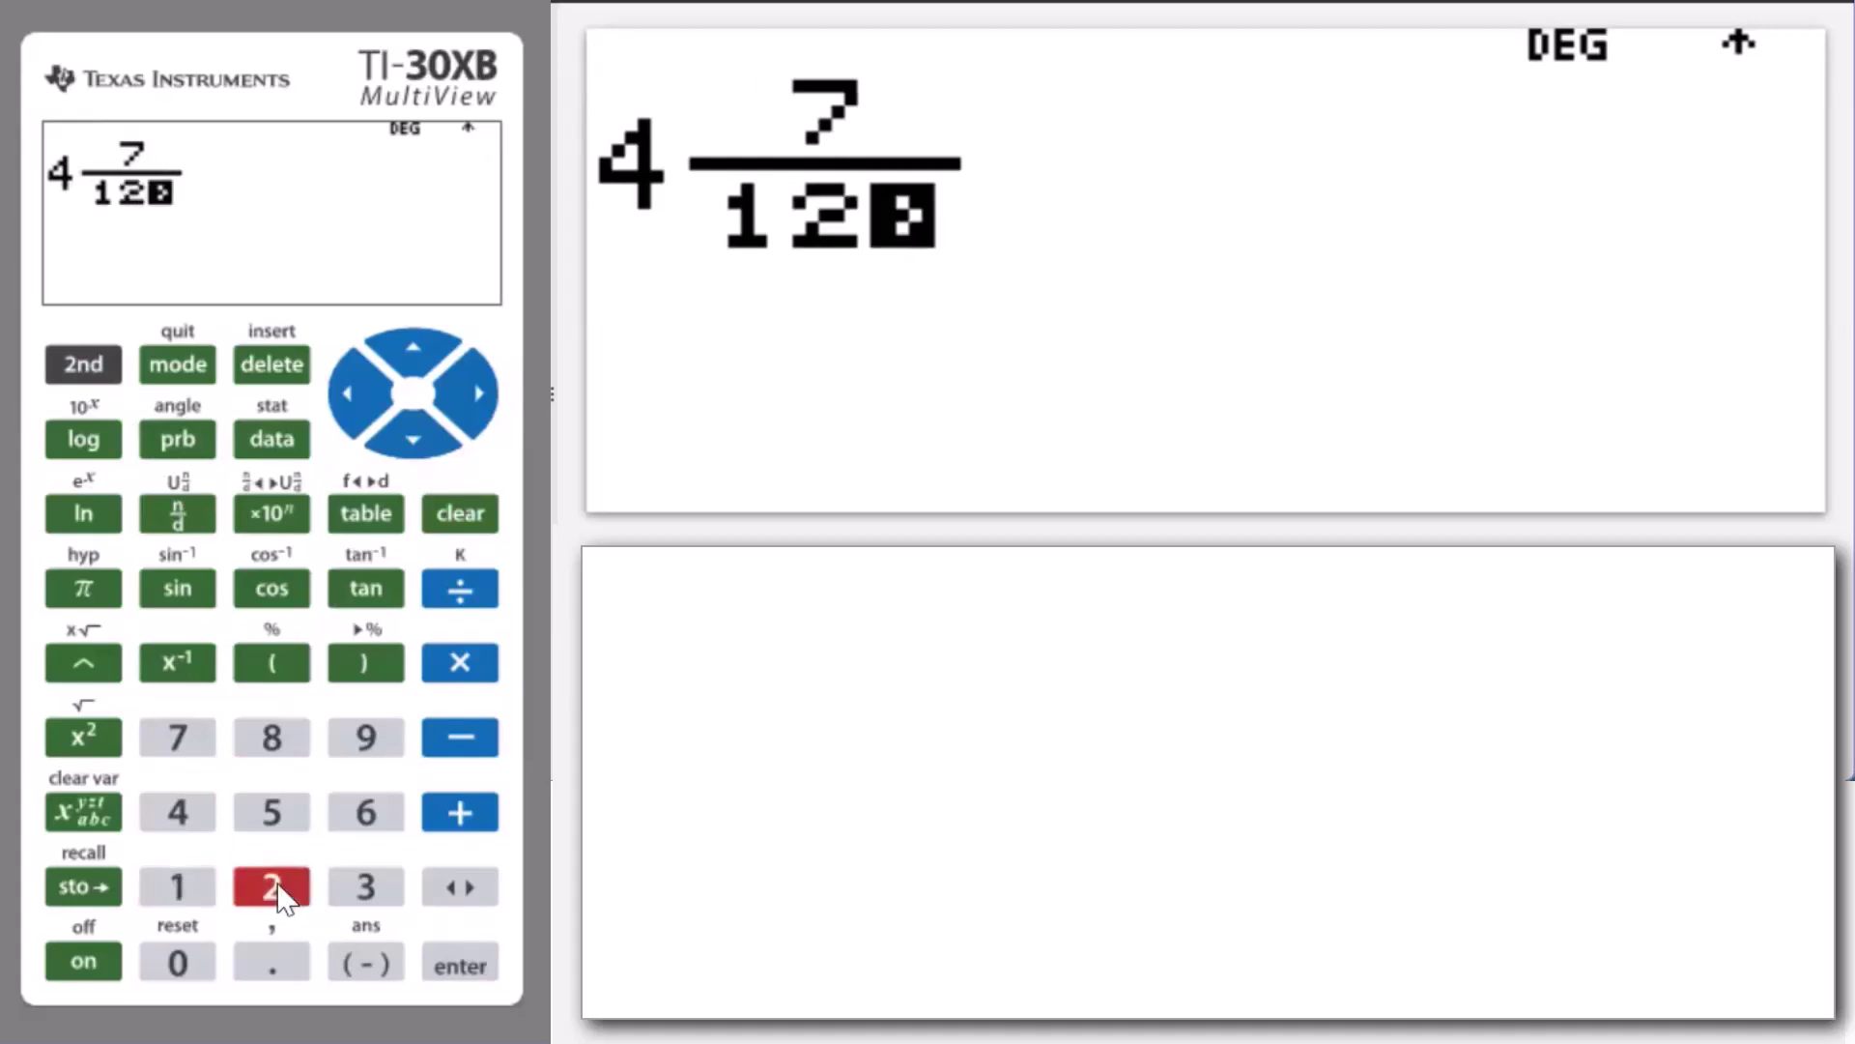
{"action": "left_click", "coordinate": [460, 966]}
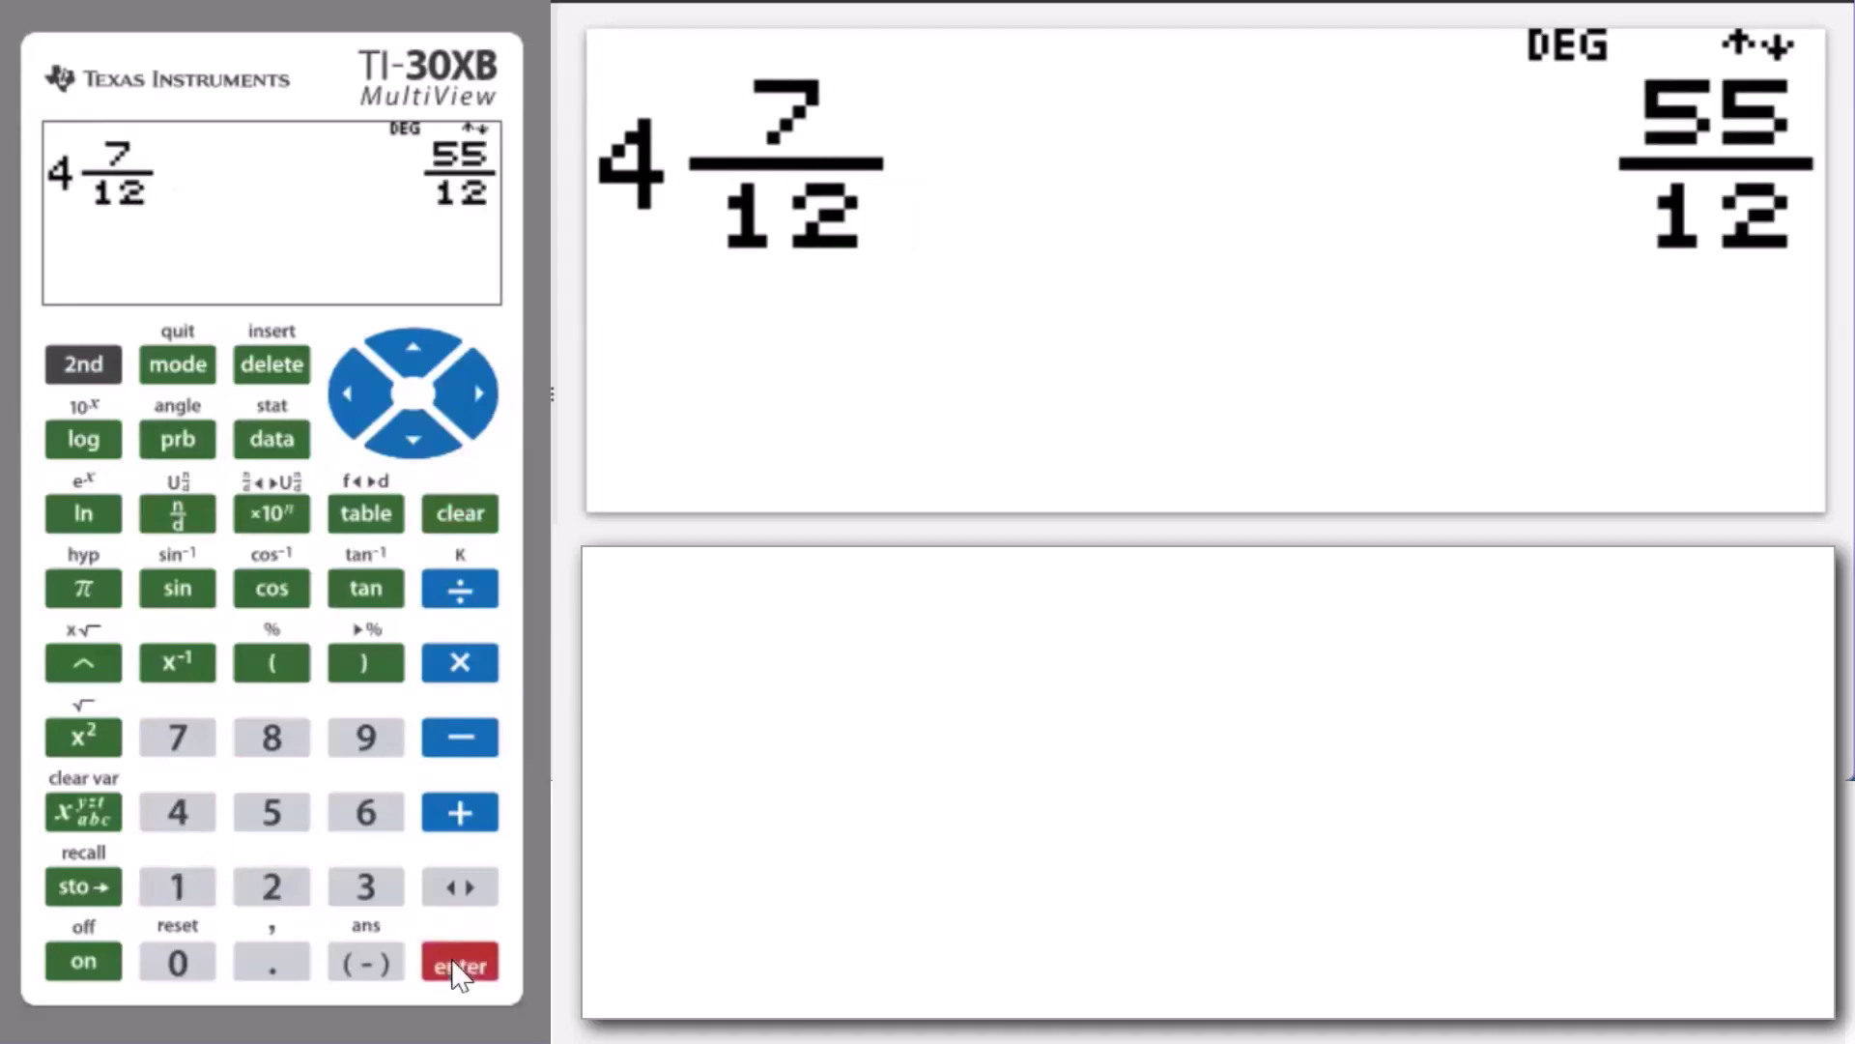